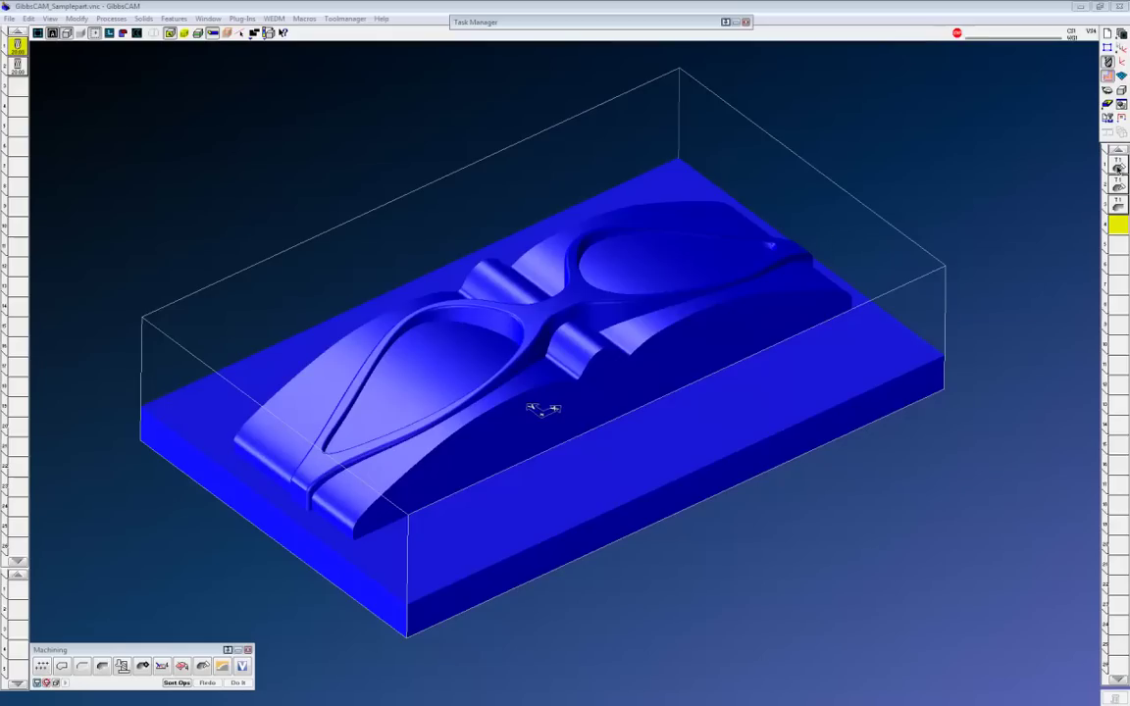
Step through each operation's toolpaths on the sunglasses part, ending on the third operation's contours
{"action": "left_click", "coordinate": [1118, 166]}
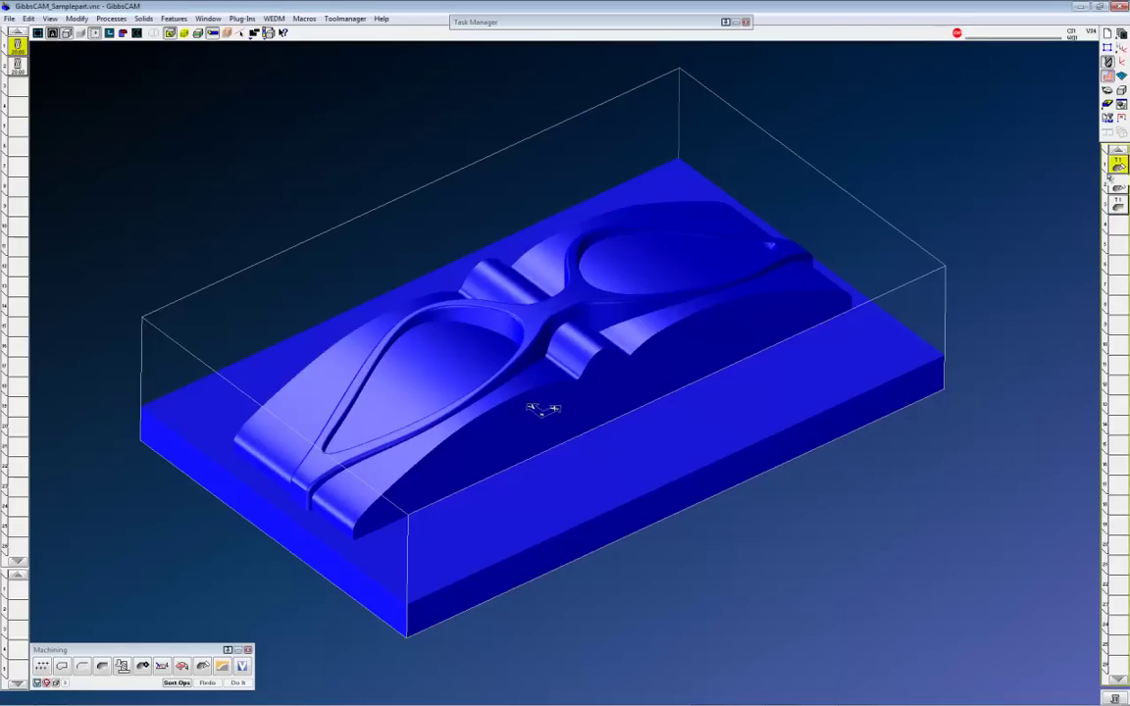
{"action": "left_click", "coordinate": [1118, 184]}
{"action": "left_click", "coordinate": [1118, 204]}
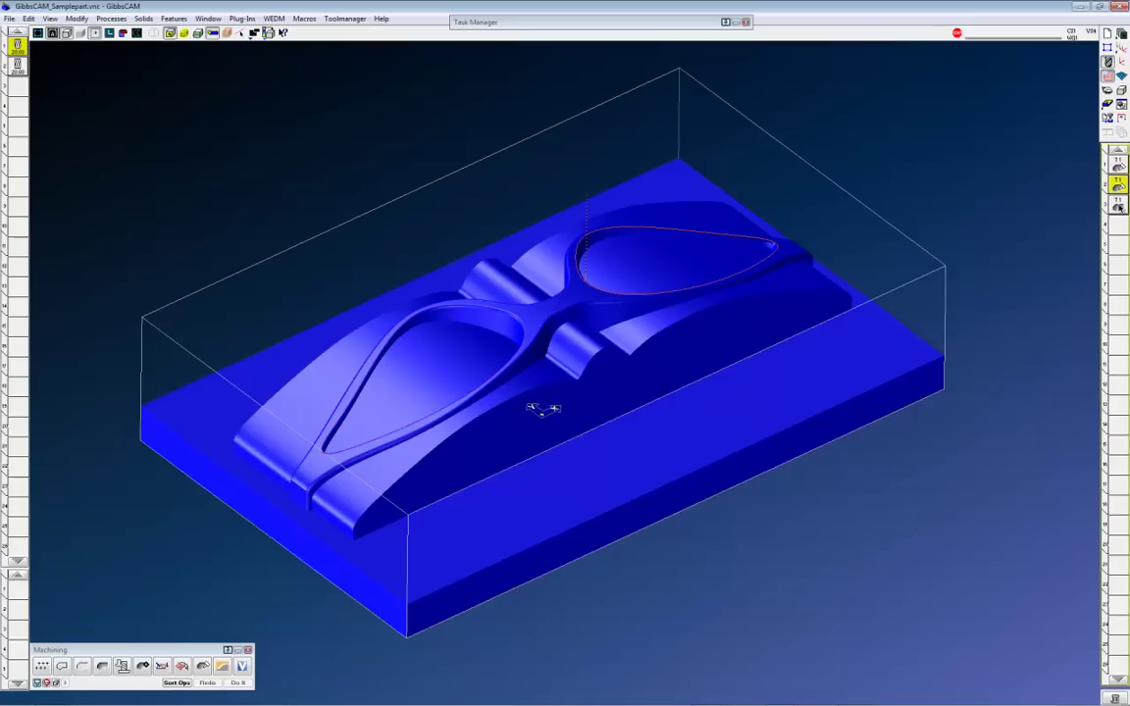
{"action": "left_click", "coordinate": [1118, 204]}
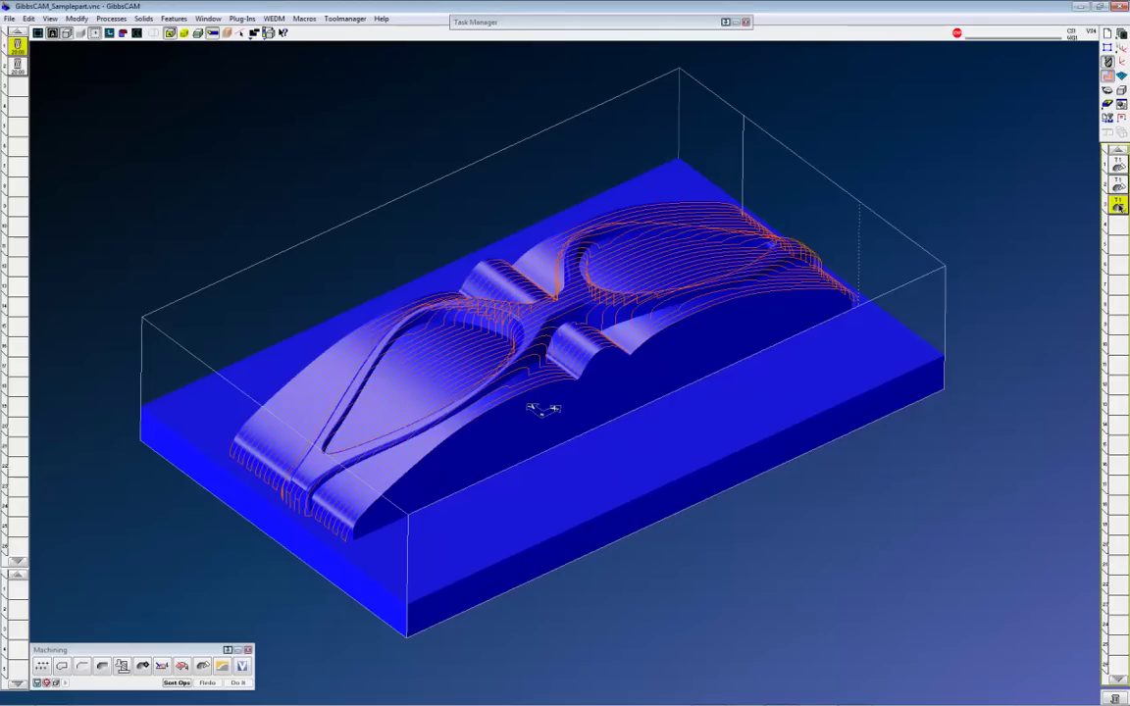
Restart the Flash CPR Cut simulation from the beginning and open the Milling Tool #1 definition
{"action": "key", "text": "ctrl+shift+f"}
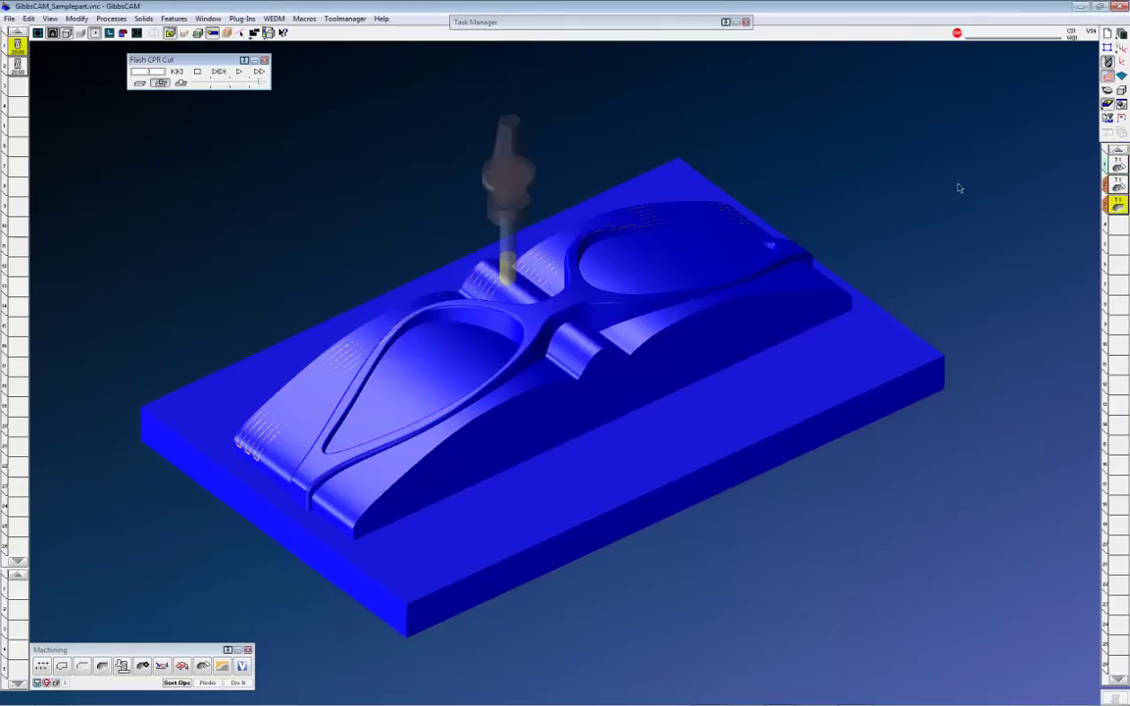
{"action": "left_click", "coordinate": [177, 72]}
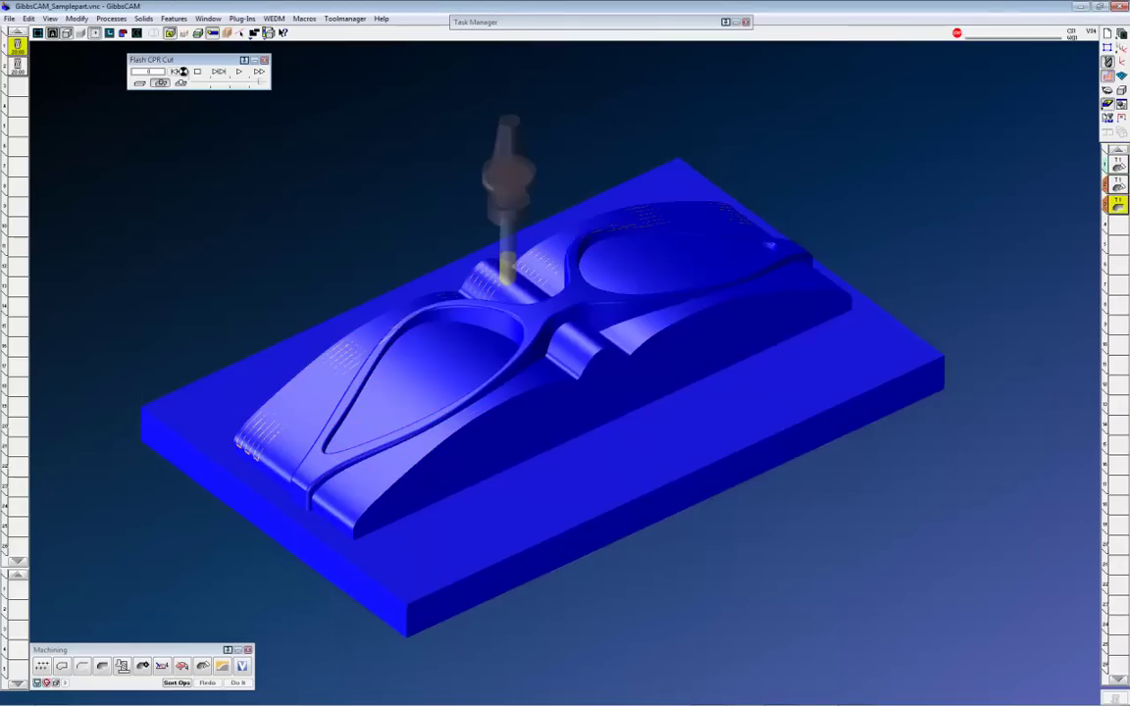
{"action": "left_click", "coordinate": [239, 71]}
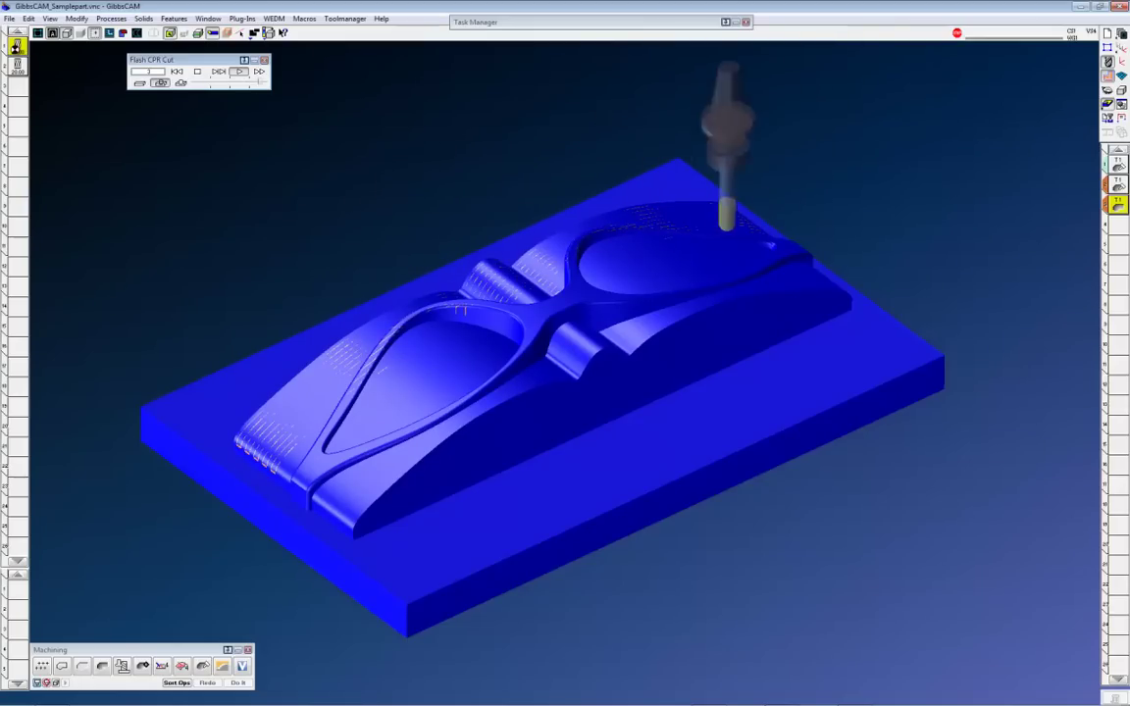
{"action": "double_click", "coordinate": [16, 44]}
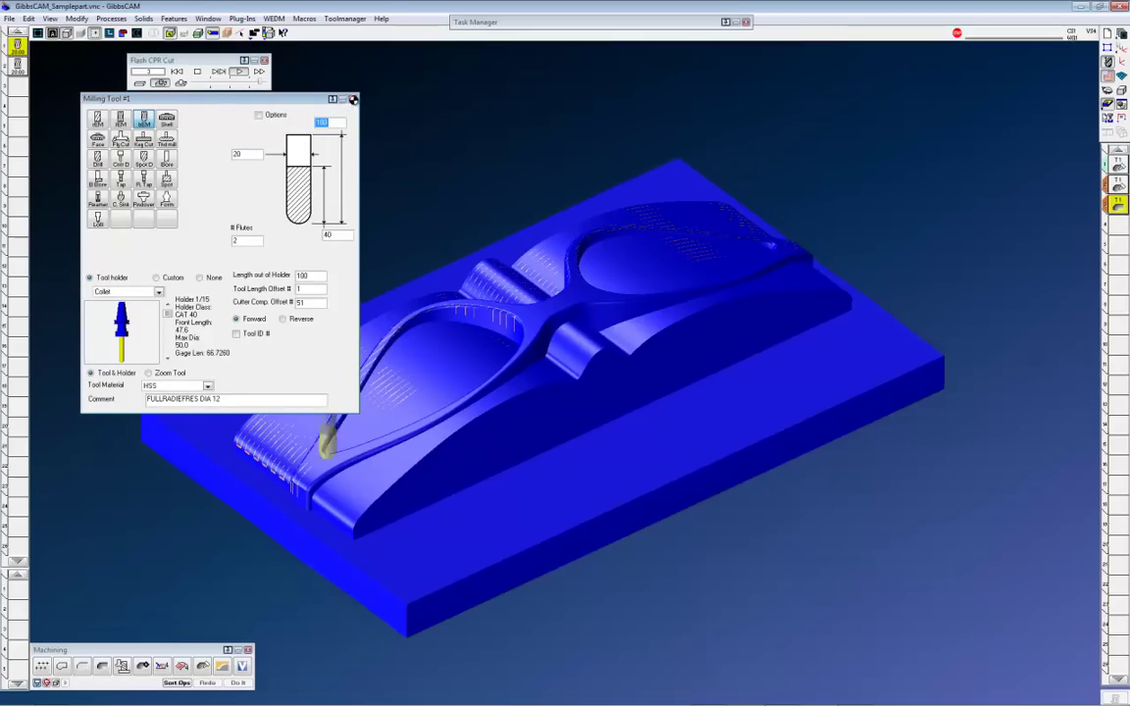
Close the Milling Tool #1 dialog and select the flat top face of the stock block
{"action": "left_click", "coordinate": [353, 99]}
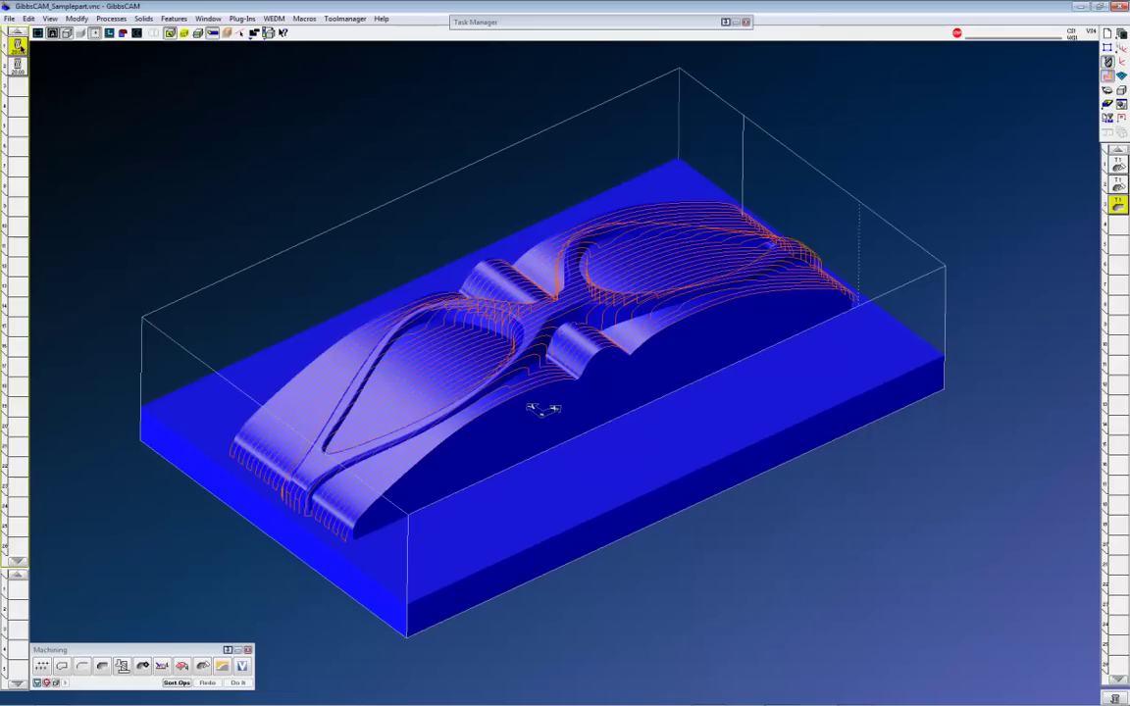
{"action": "left_click", "coordinate": [849, 349]}
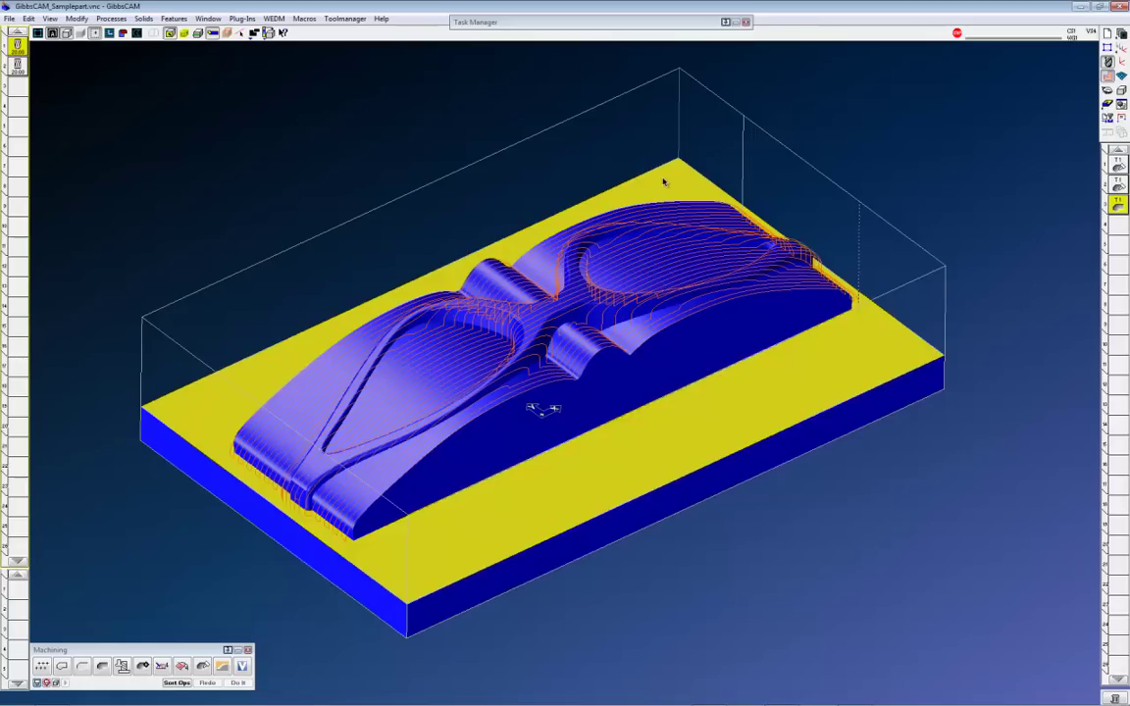
{"action": "left_click", "coordinate": [9, 18]}
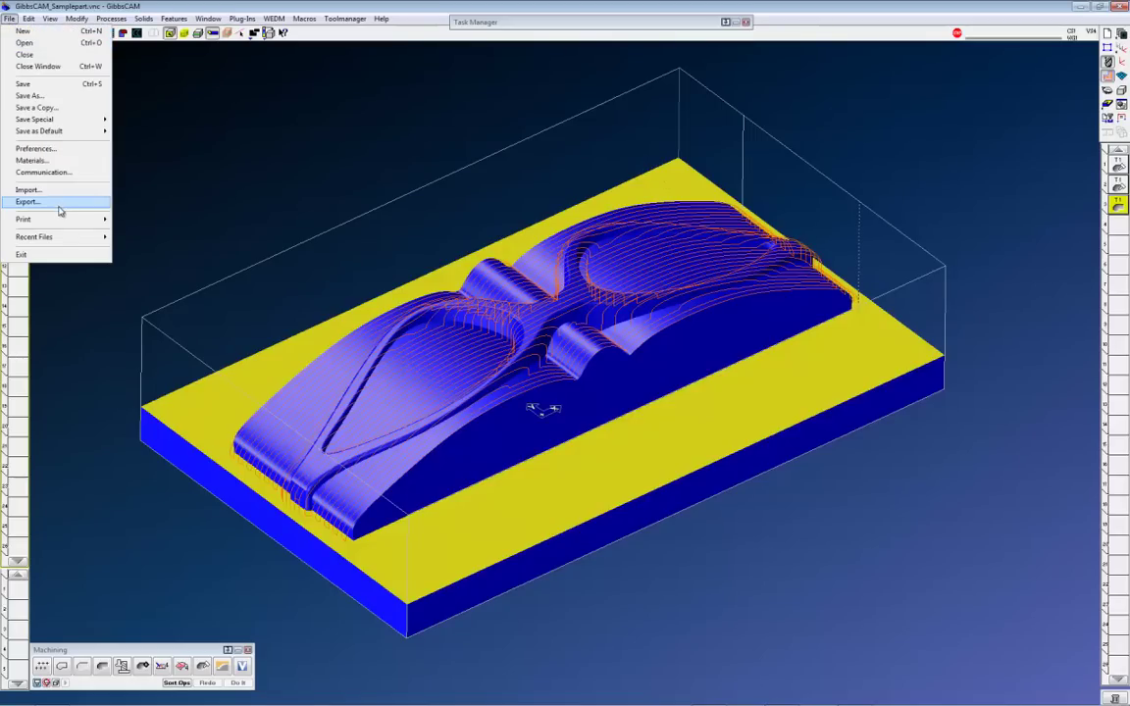
{"action": "left_click", "coordinate": [59, 202]}
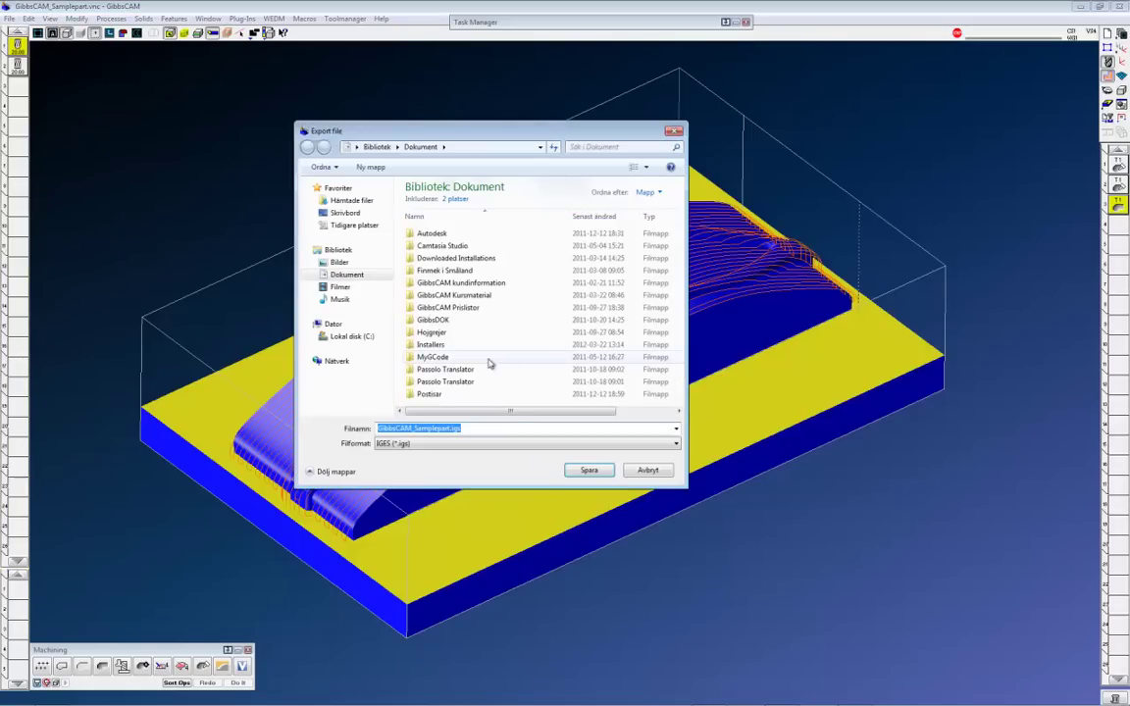
{"action": "left_click", "coordinate": [397, 443]}
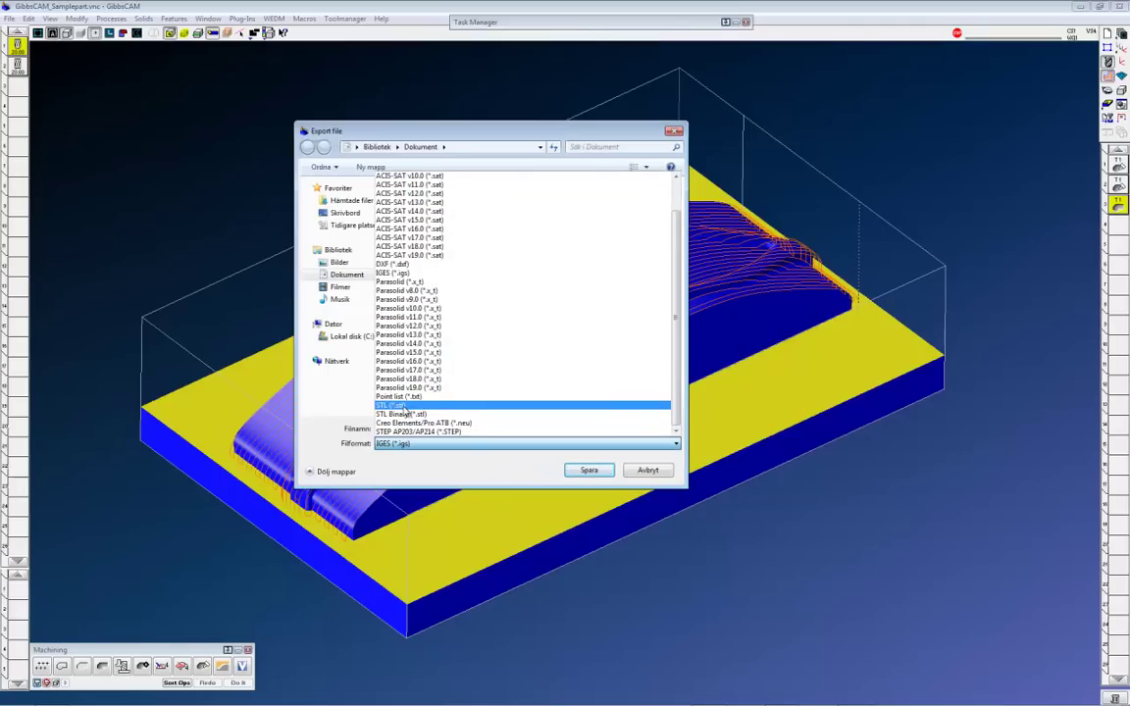
{"action": "left_click", "coordinate": [516, 416]}
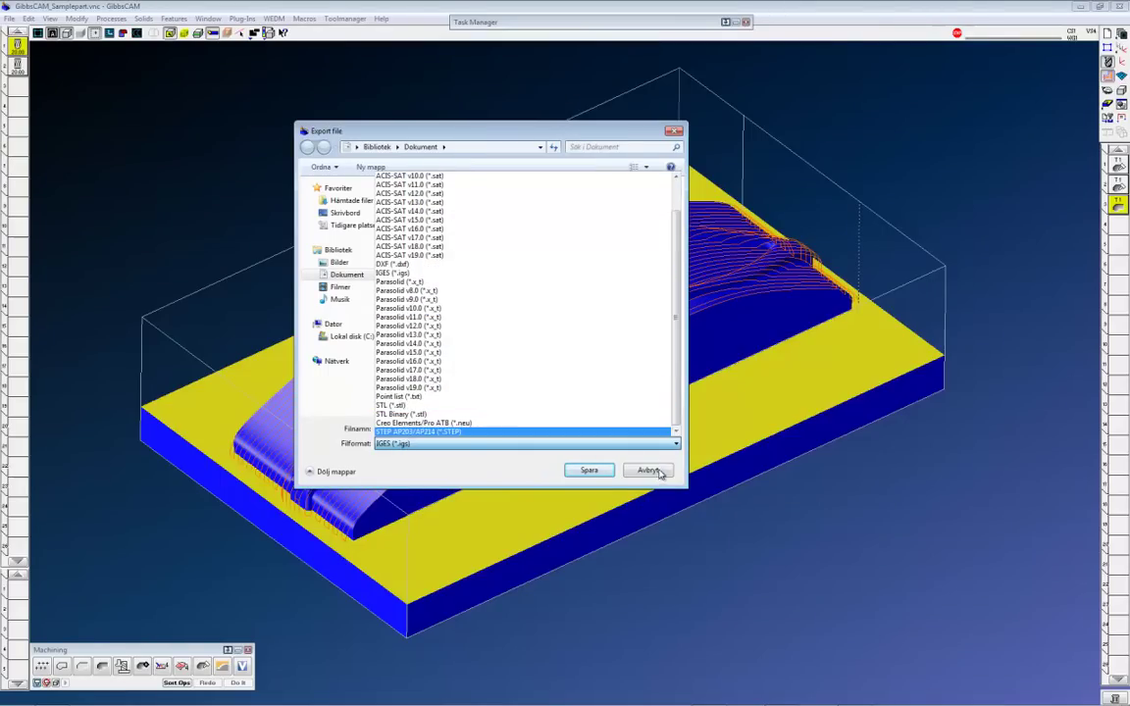
{"action": "left_click", "coordinate": [657, 468]}
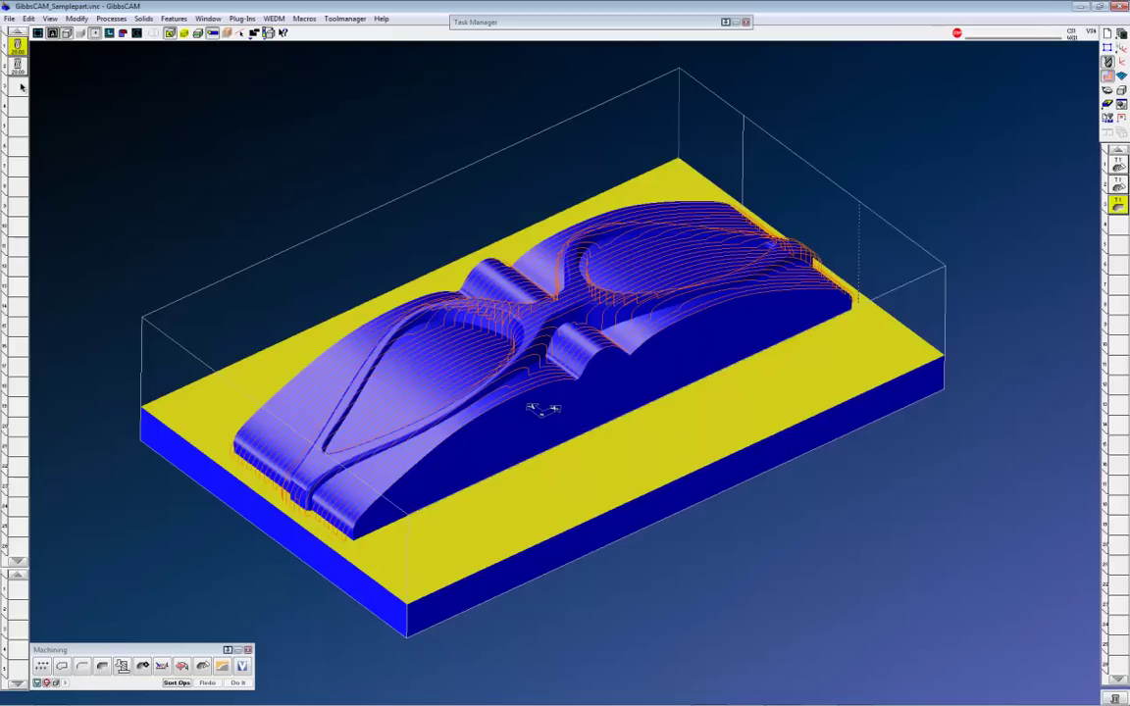
Post-process the toolpaths from Toolmanager into GibbsCAM_Samplepart.NCF, then close the listing and Post Processor
{"action": "left_click", "coordinate": [345, 18]}
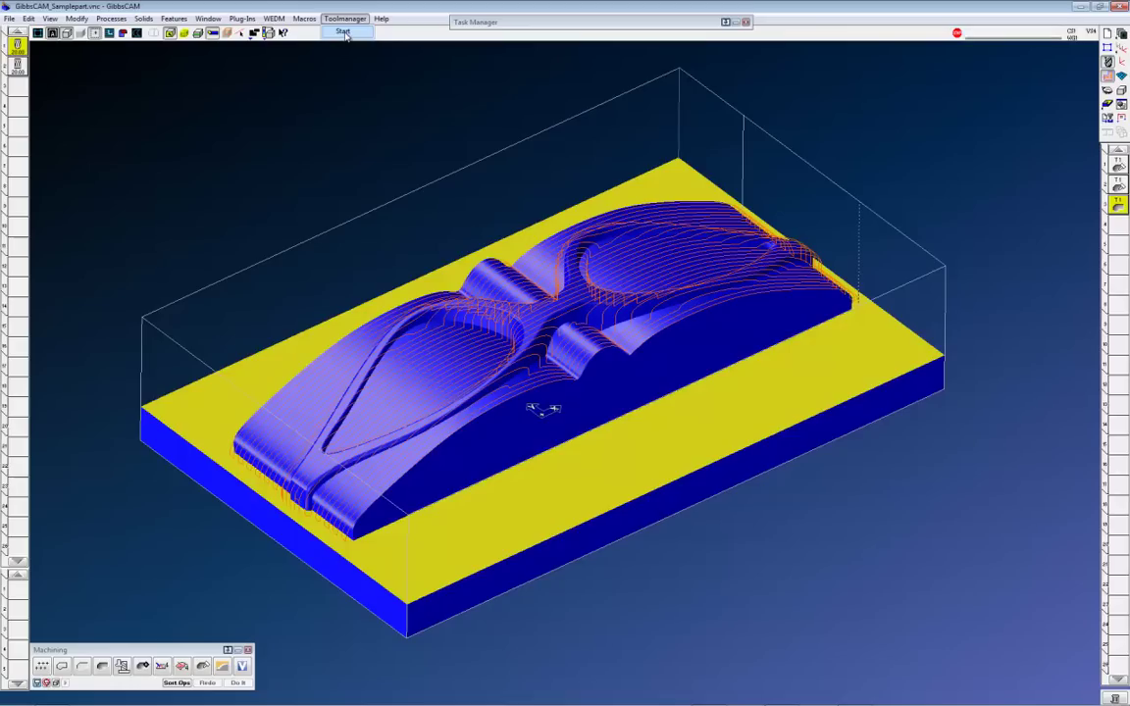
{"action": "left_click", "coordinate": [343, 32]}
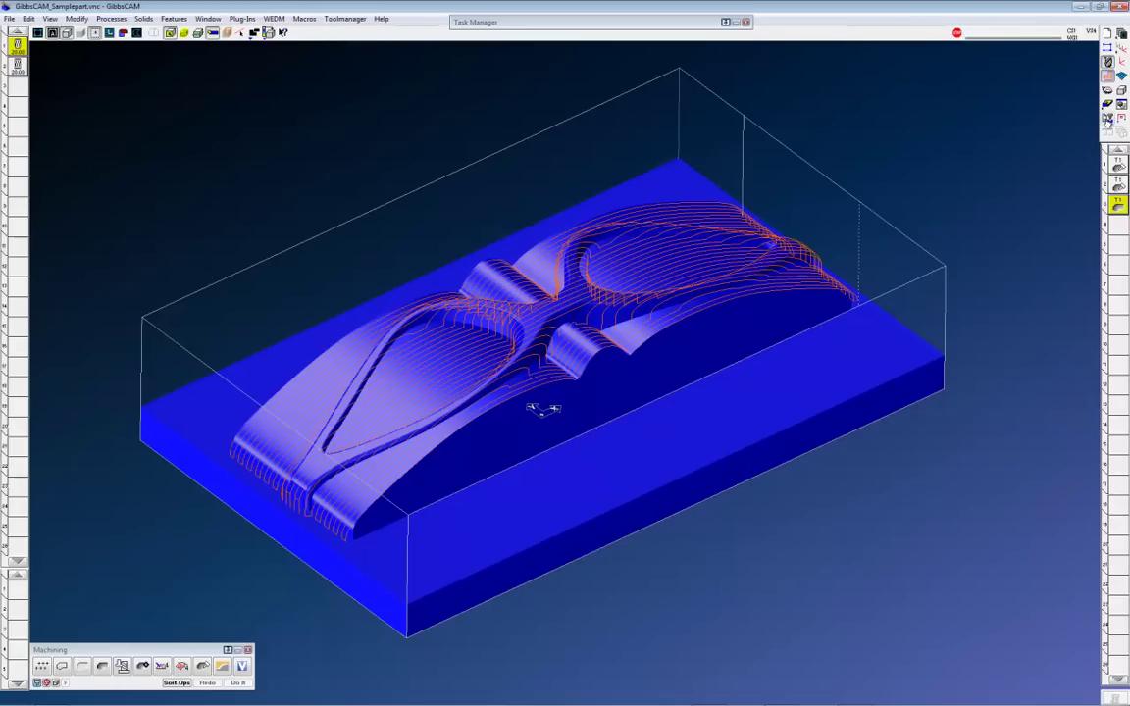
{"action": "left_click", "coordinate": [1107, 118]}
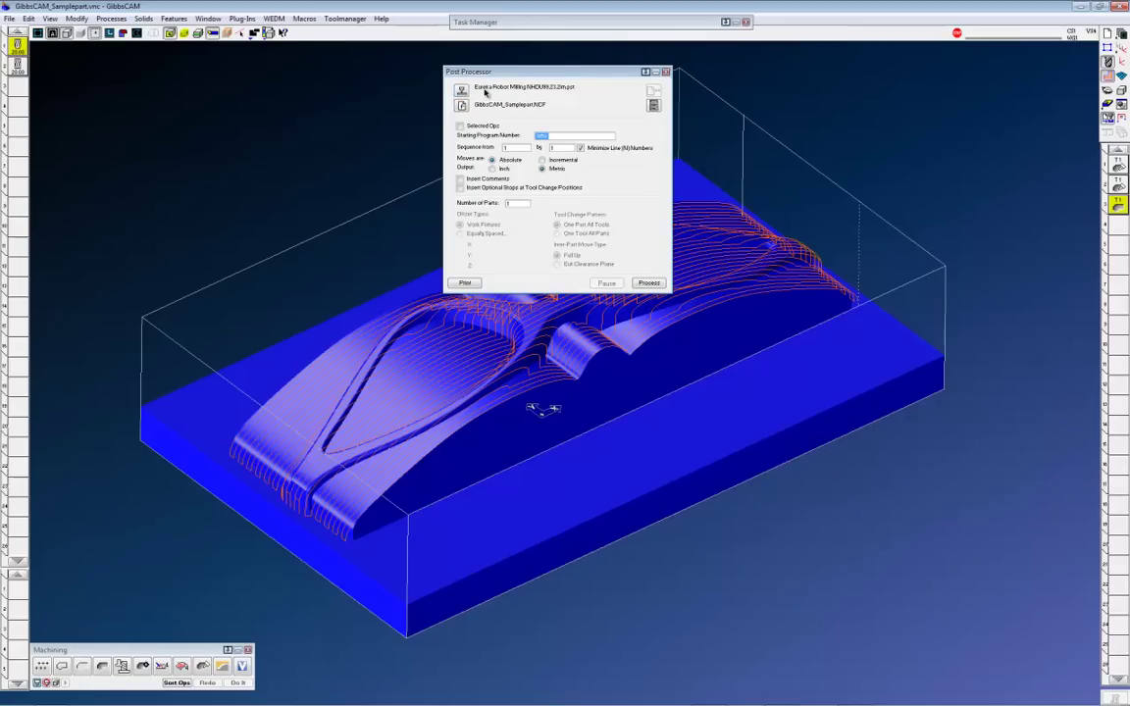
{"action": "left_click", "coordinate": [648, 284]}
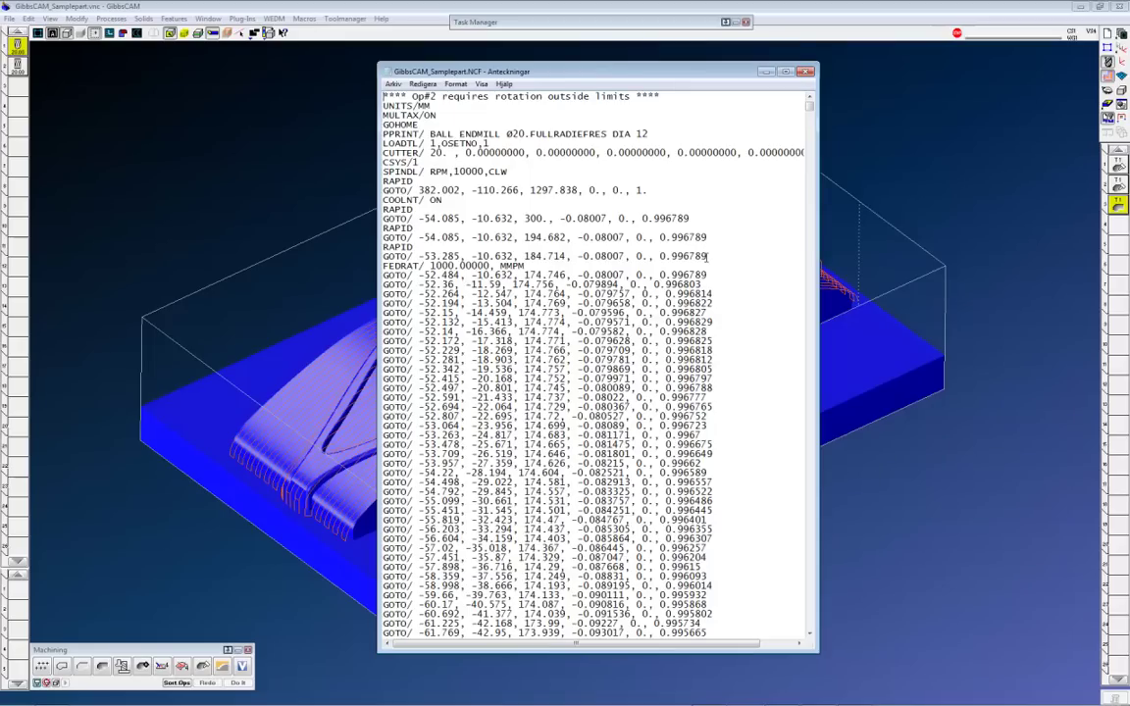
{"action": "left_click", "coordinate": [804, 72]}
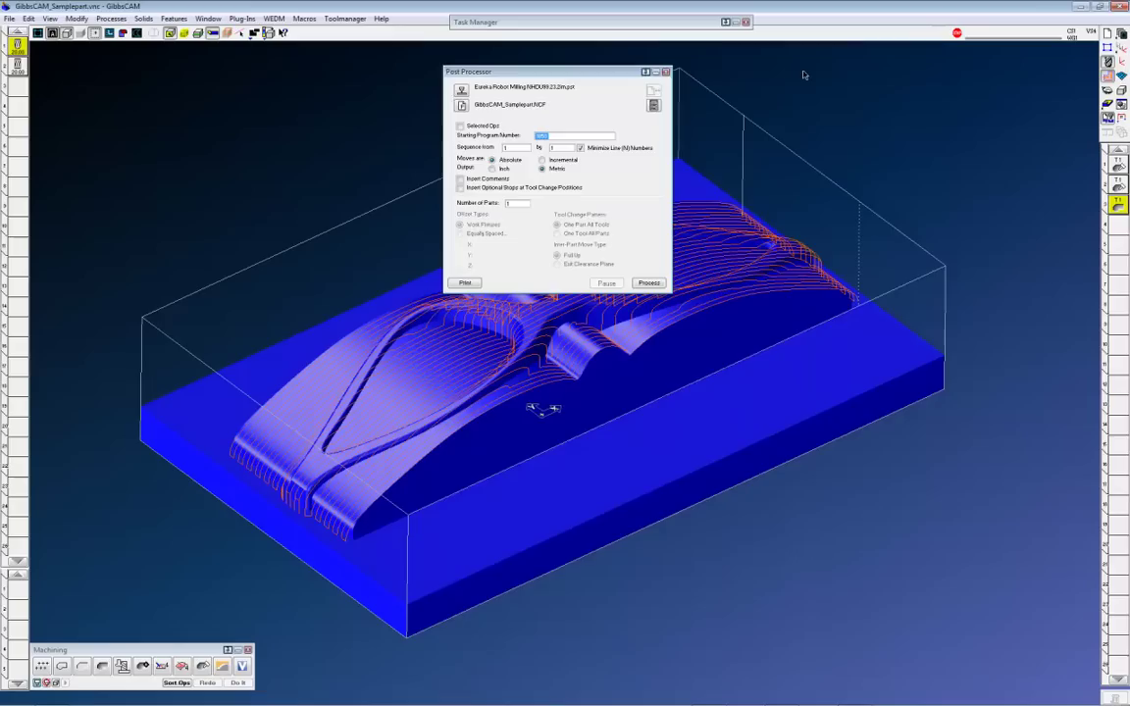
{"action": "left_click", "coordinate": [666, 73]}
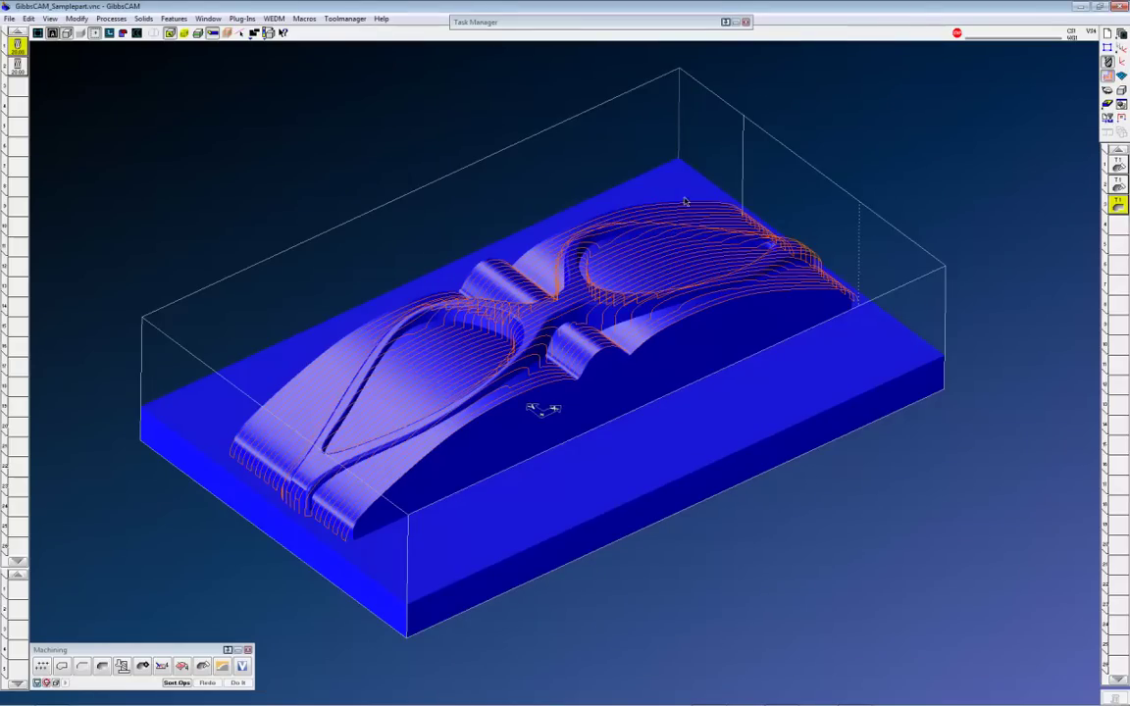
Minimize GibbsCAM and open the GibbsCAM_Demo_ABB_IRB6640.epf project in Eureka
{"action": "left_click", "coordinate": [1078, 6]}
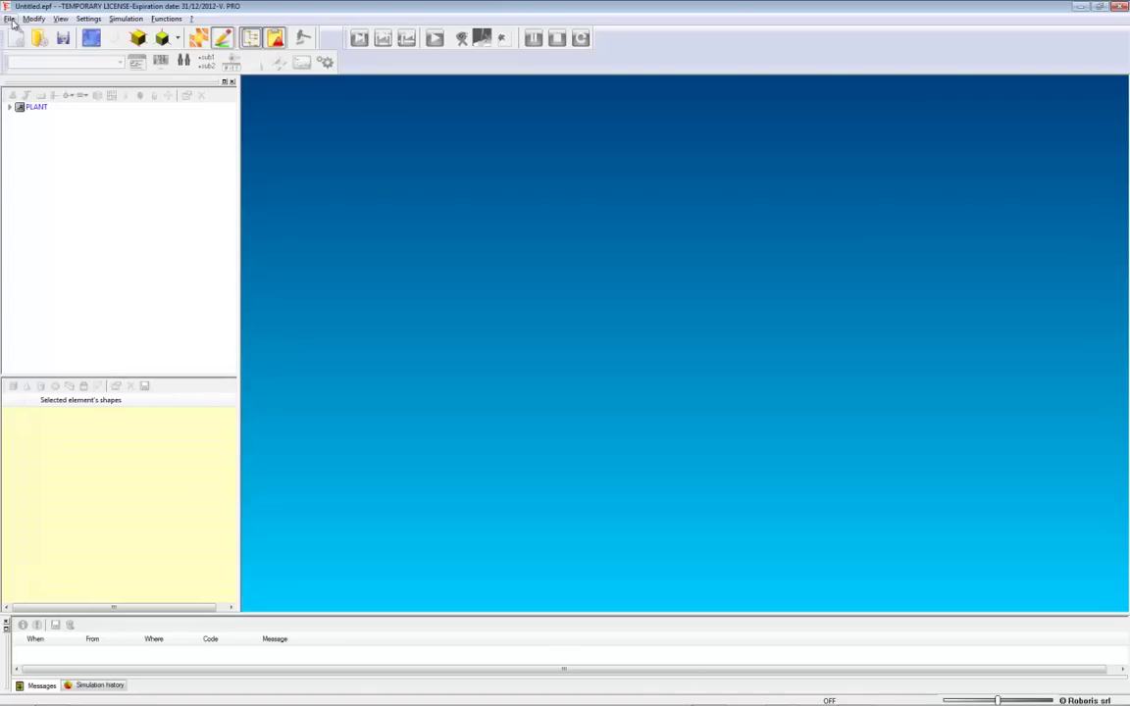
{"action": "left_click", "coordinate": [9, 19]}
{"action": "left_click", "coordinate": [28, 45]}
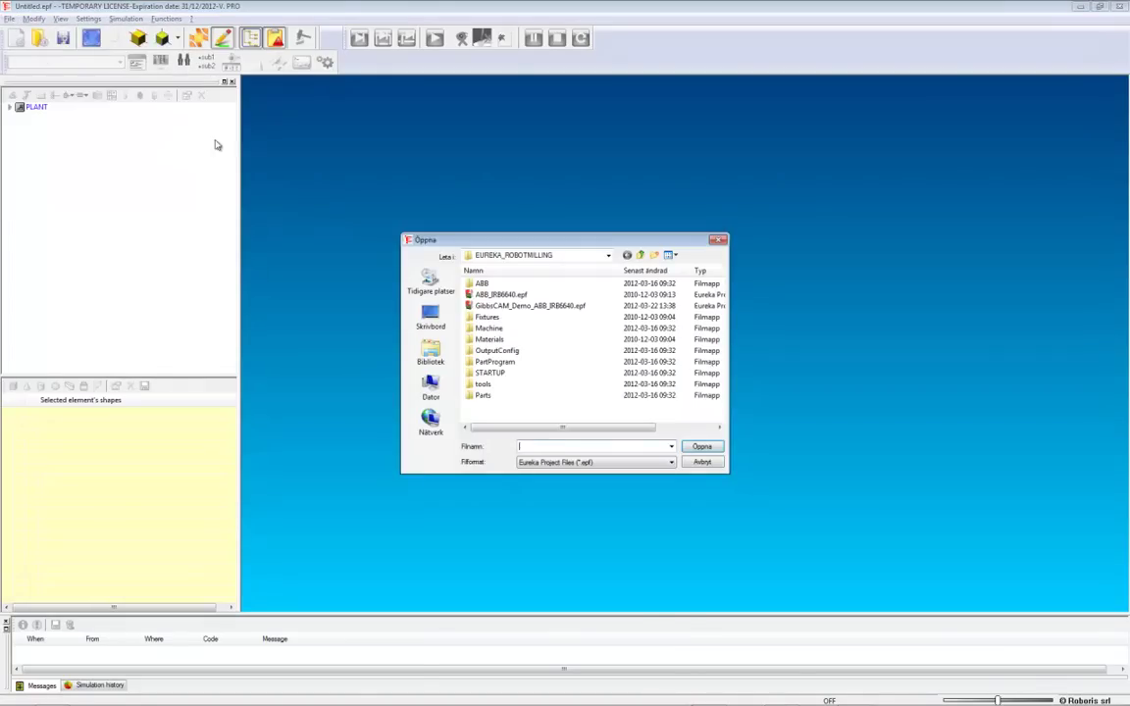
{"action": "left_click", "coordinate": [536, 308]}
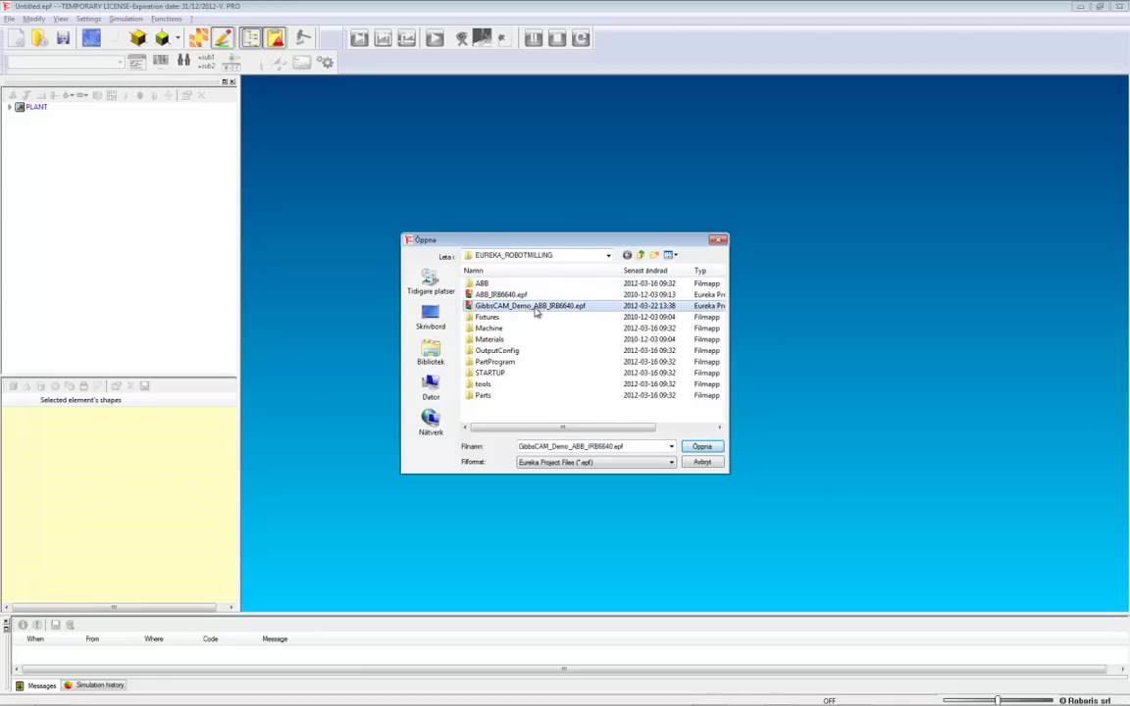
{"action": "left_click", "coordinate": [702, 448]}
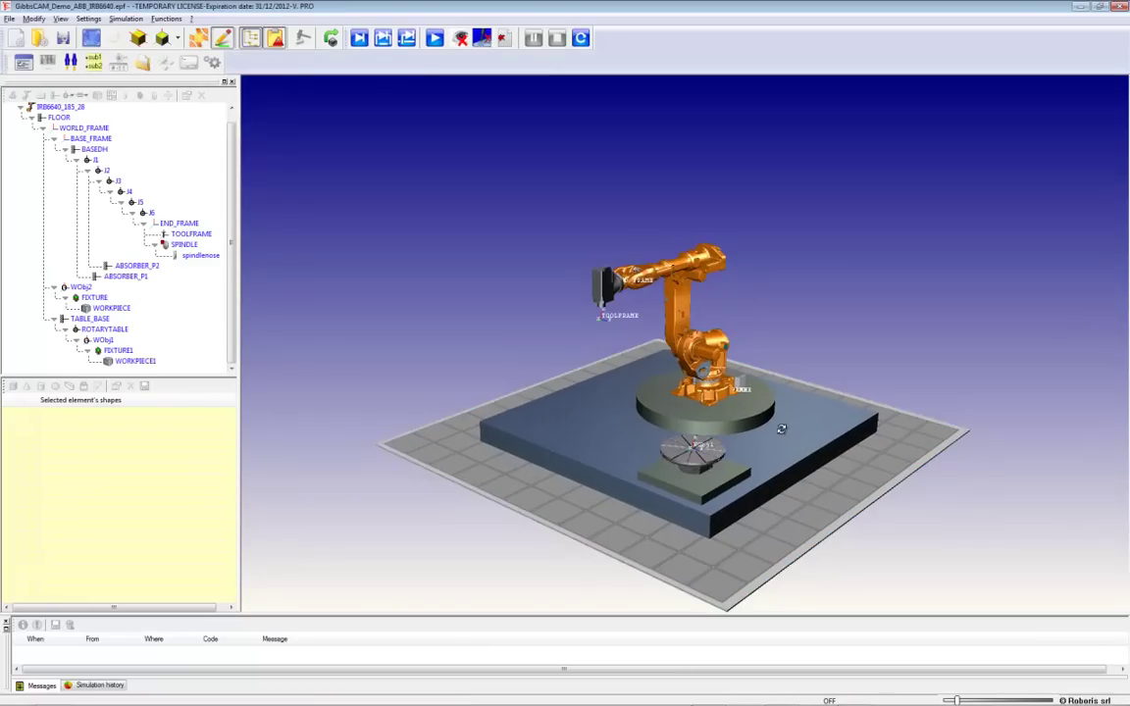
{"action": "scroll", "coordinate": [667, 353], "scroll_direction": "up", "scroll_amount": 3}
{"action": "scroll", "coordinate": [737, 401], "scroll_direction": "up", "scroll_amount": 3}
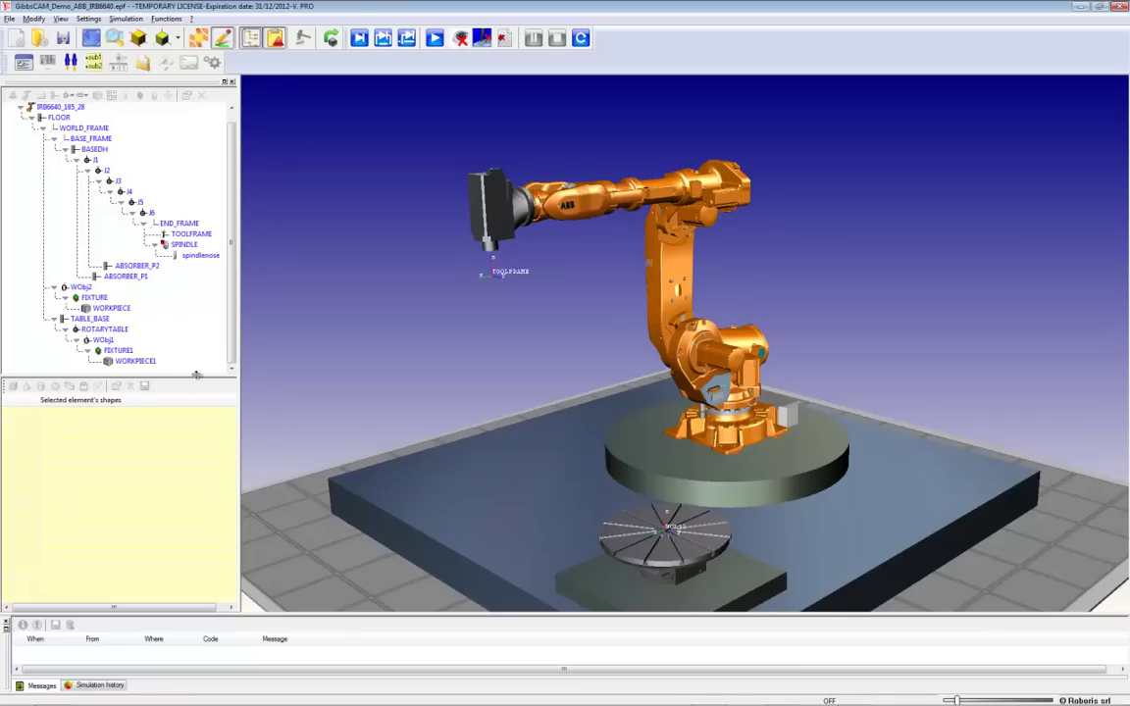
{"action": "left_click_drag", "start_coordinate": [197, 376], "coordinate": [197, 382]}
Load GibbsCAM_Samplepart.stl as the shape of WORKPIECE1
{"action": "left_click", "coordinate": [138, 372]}
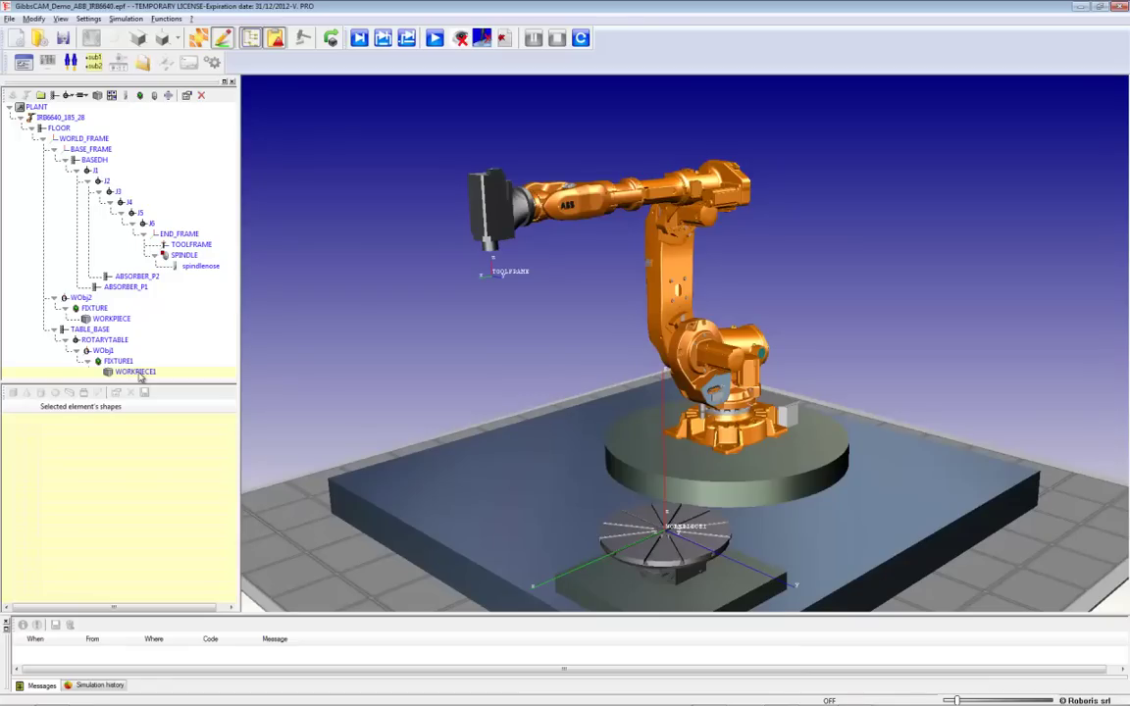
{"action": "left_click", "coordinate": [99, 393]}
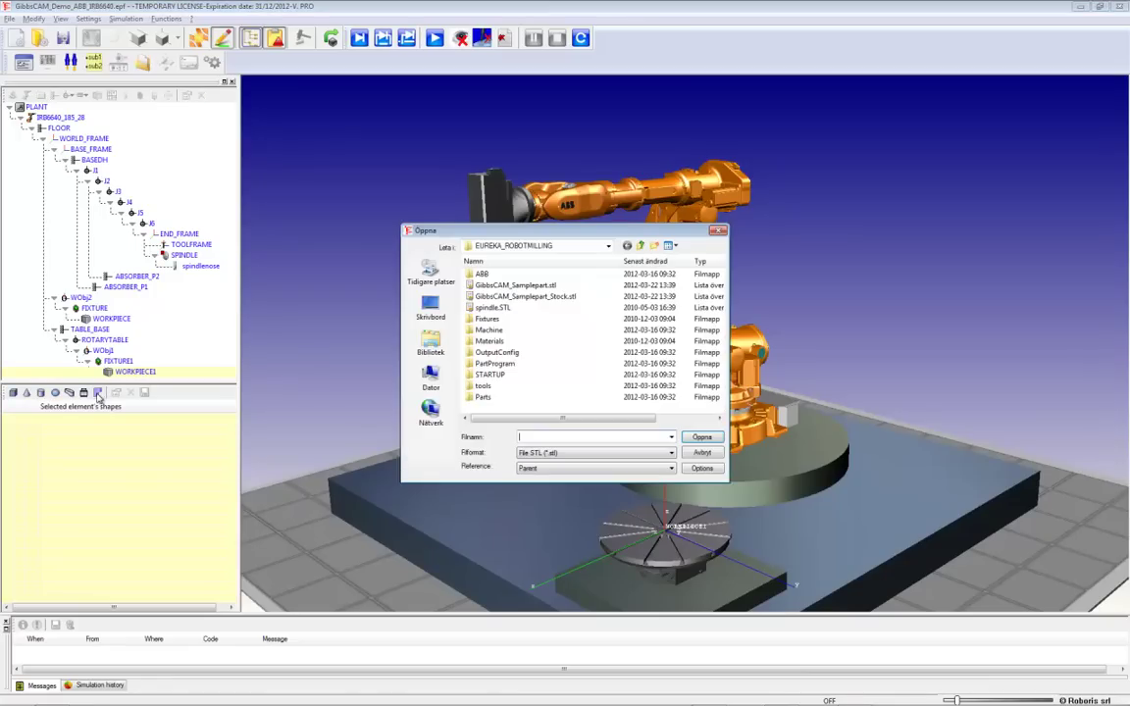
{"action": "left_click", "coordinate": [515, 284]}
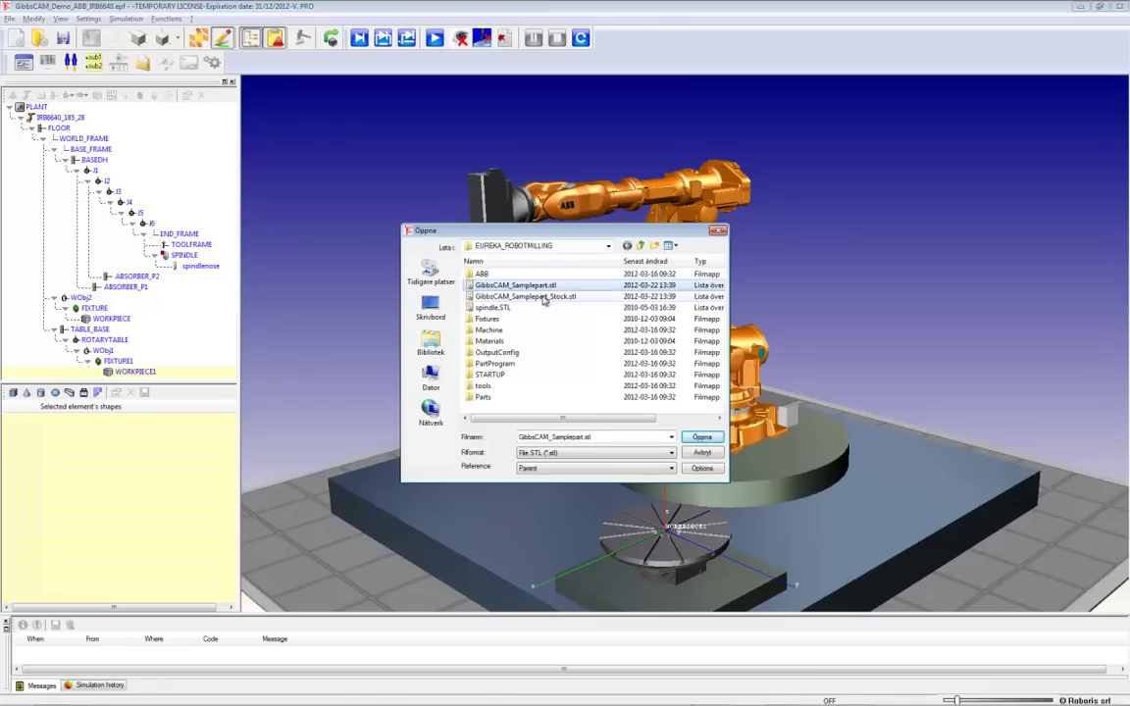
{"action": "left_click", "coordinate": [542, 298]}
{"action": "left_click", "coordinate": [518, 285]}
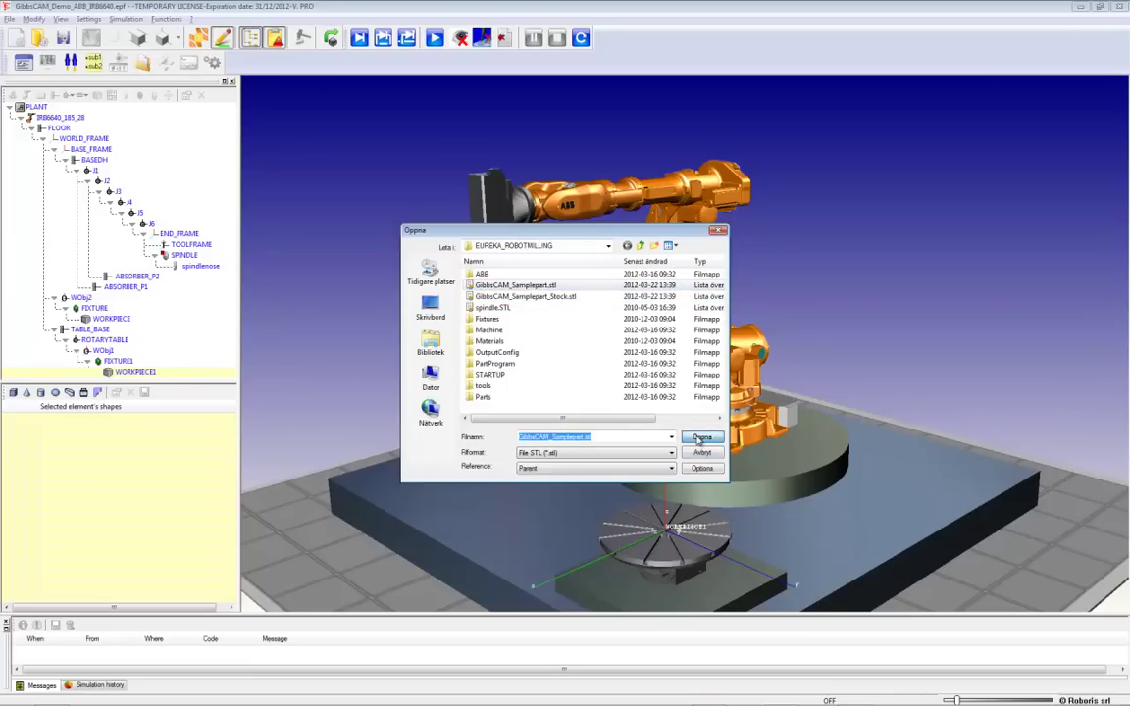
{"action": "left_click", "coordinate": [701, 438]}
Give the part a grey metallic material and apply the shape properties
{"action": "left_click", "coordinate": [233, 393]}
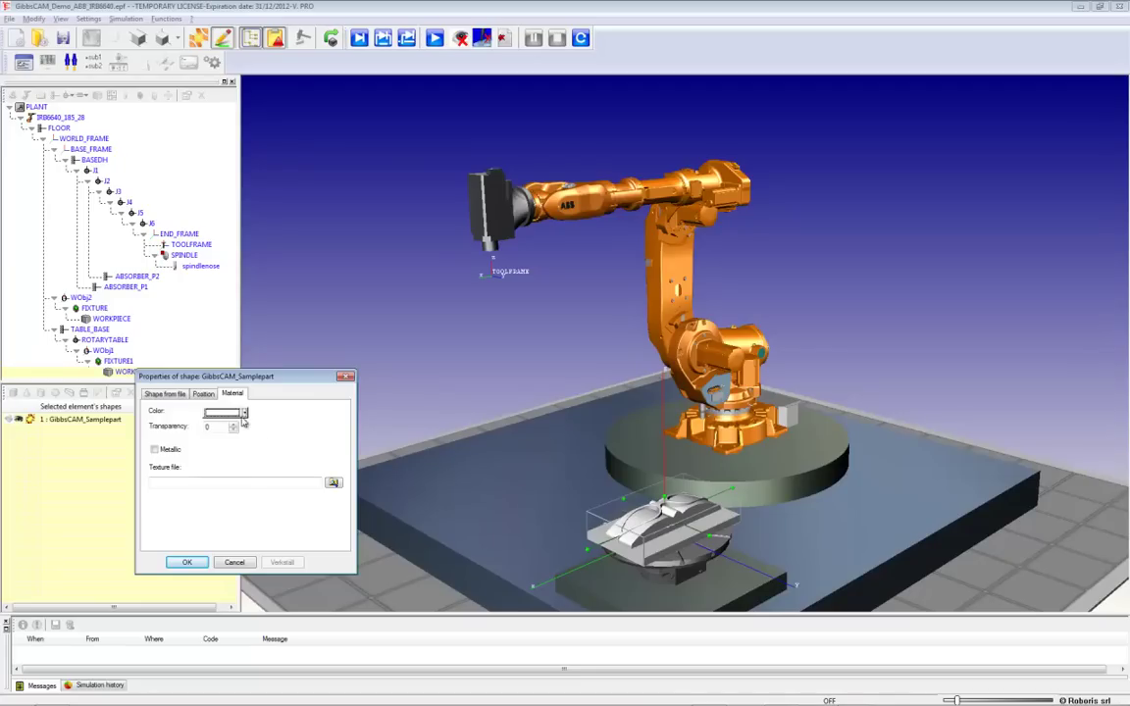
{"action": "left_click", "coordinate": [226, 412]}
{"action": "left_click", "coordinate": [212, 449]}
{"action": "left_click", "coordinate": [154, 450]}
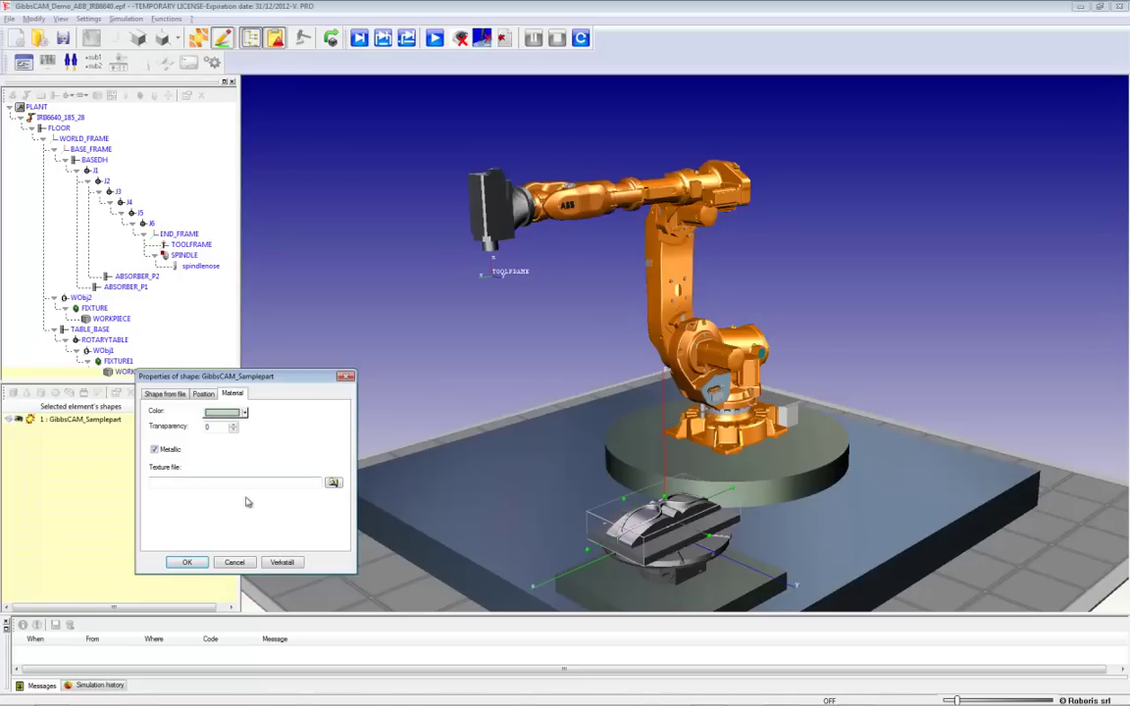
{"action": "left_click", "coordinate": [188, 562]}
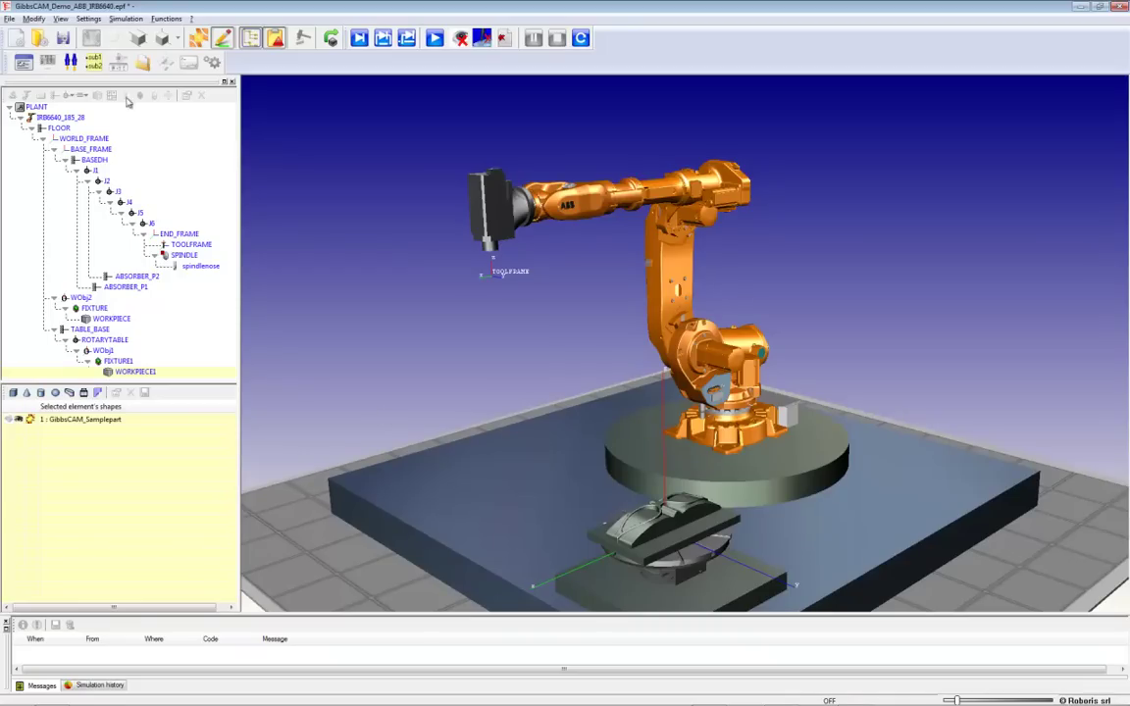
{"action": "left_click", "coordinate": [70, 61]}
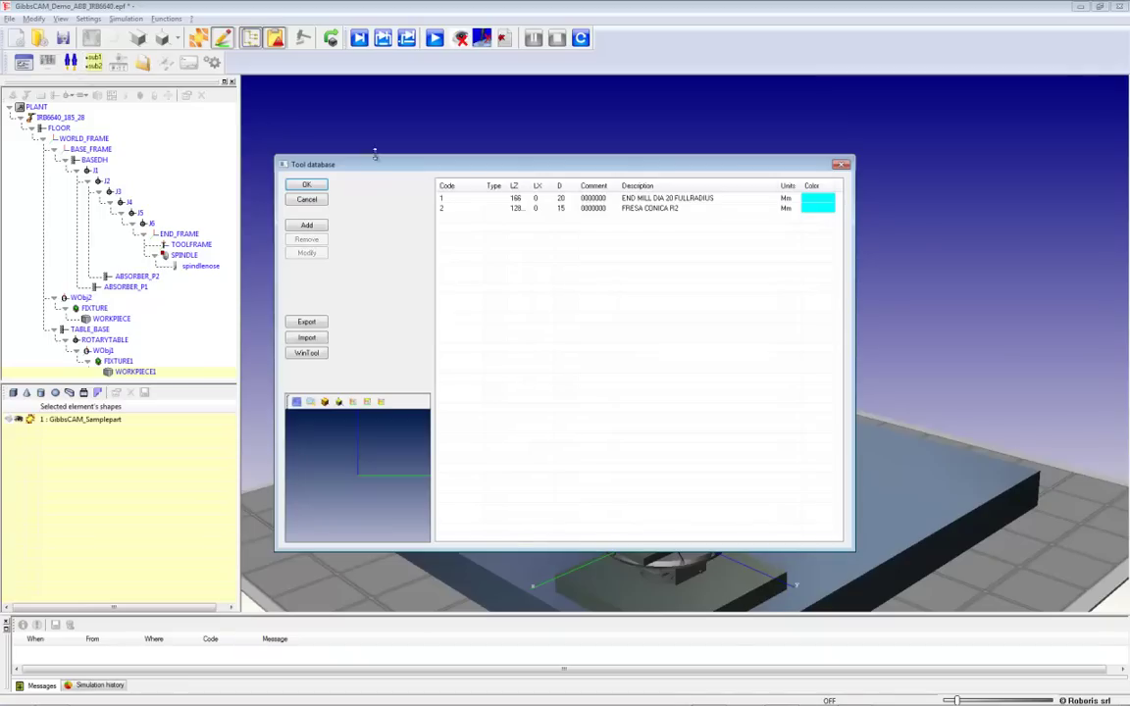
{"action": "double_click", "coordinate": [643, 198]}
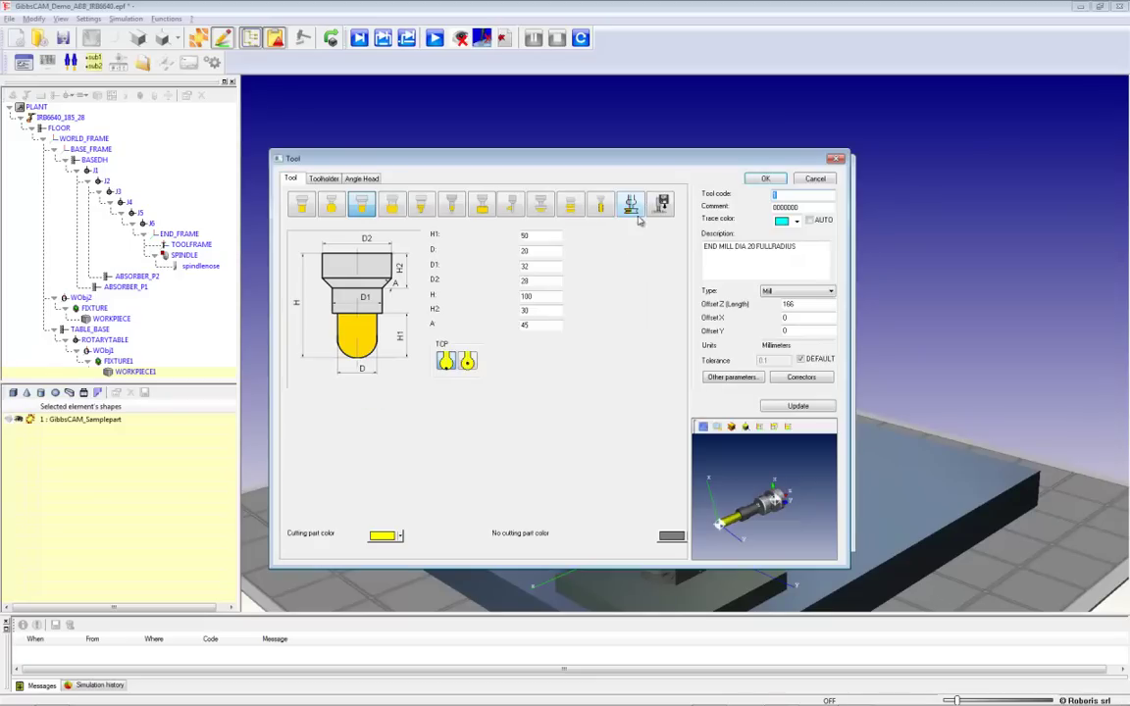
{"action": "double_click", "coordinate": [538, 253]}
{"action": "left_click", "coordinate": [761, 499]}
{"action": "left_click_drag", "start_coordinate": [749, 498], "coordinate": [772, 482]}
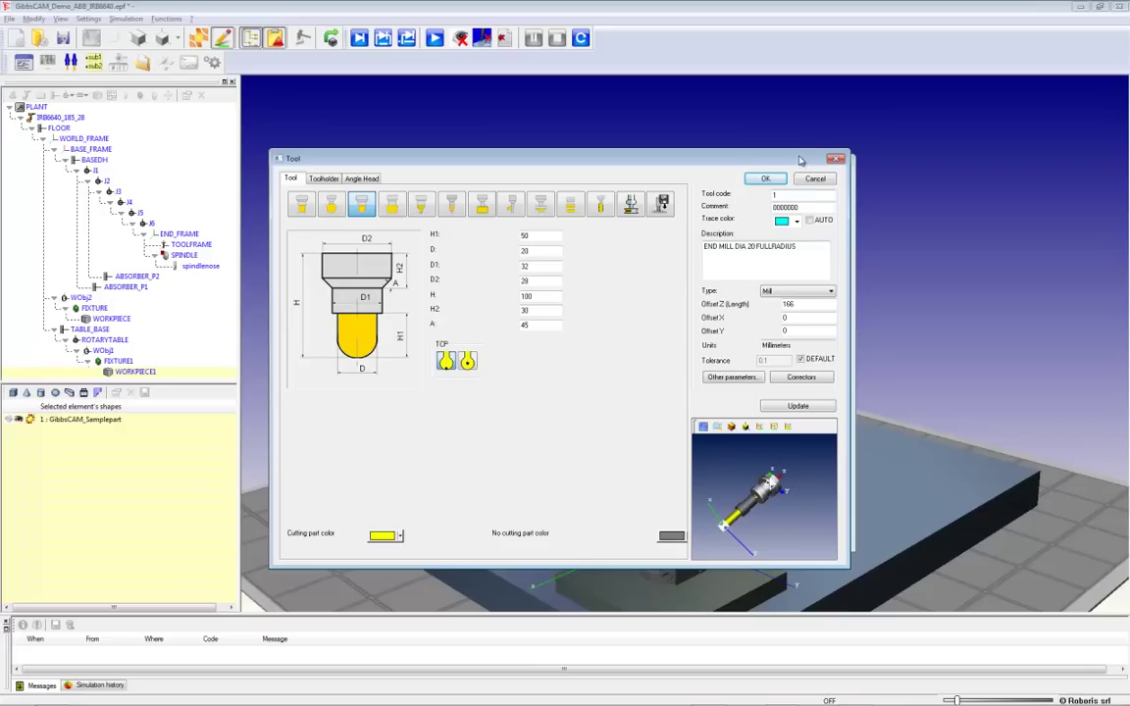
{"action": "double_click", "coordinate": [801, 304]}
{"action": "left_click", "coordinate": [767, 179]}
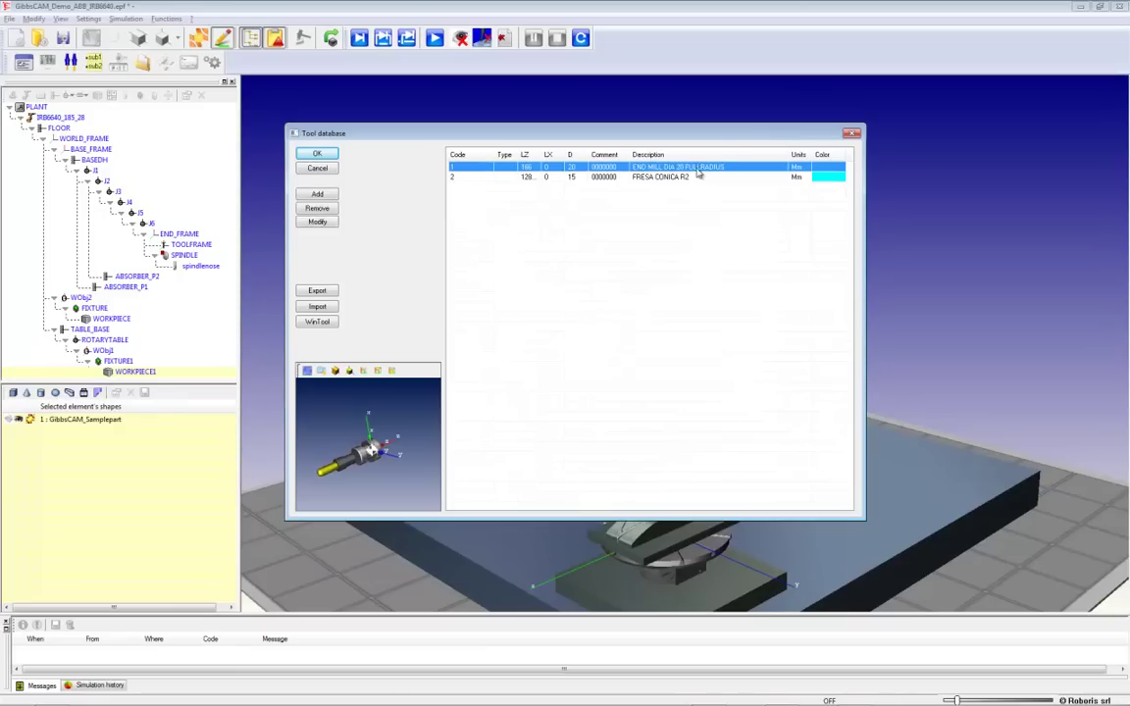
{"action": "double_click", "coordinate": [703, 173]}
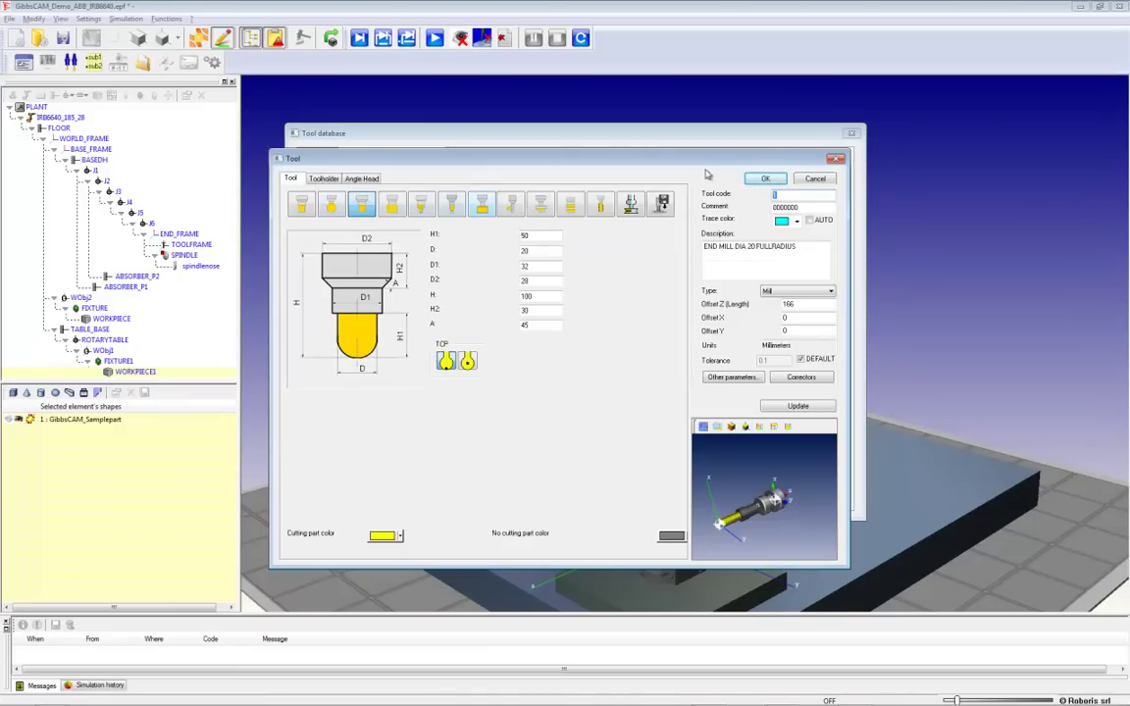
{"action": "left_click", "coordinate": [813, 180]}
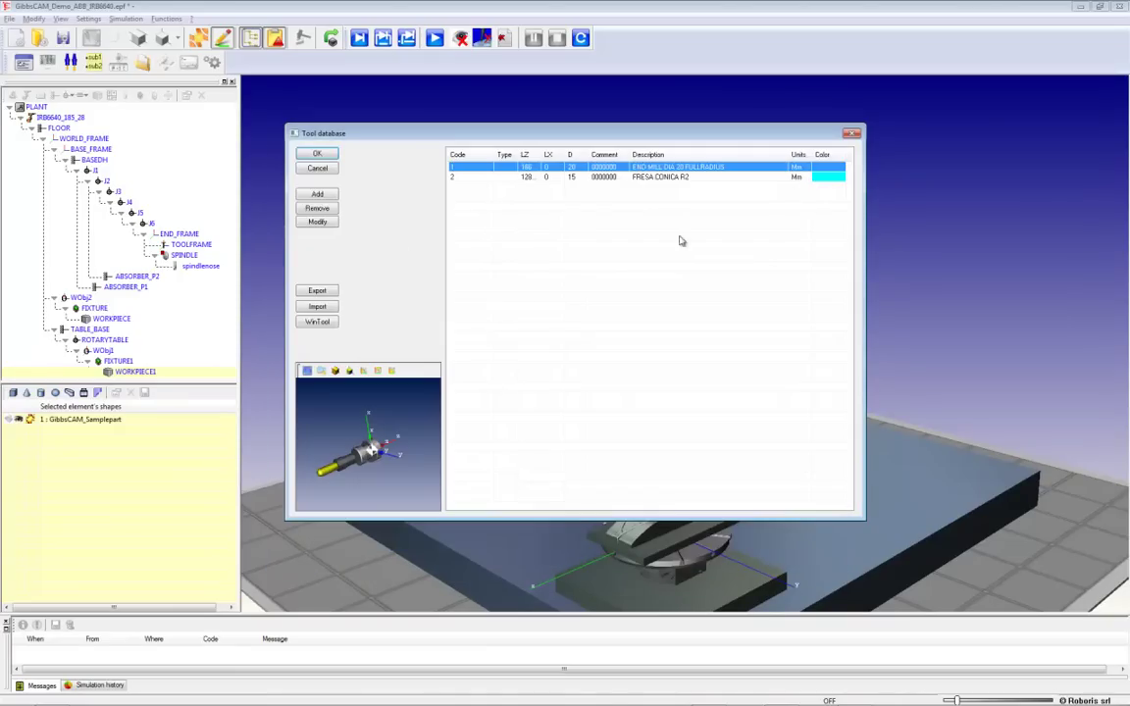
{"action": "left_click", "coordinate": [310, 309]}
{"action": "left_click", "coordinate": [317, 153]}
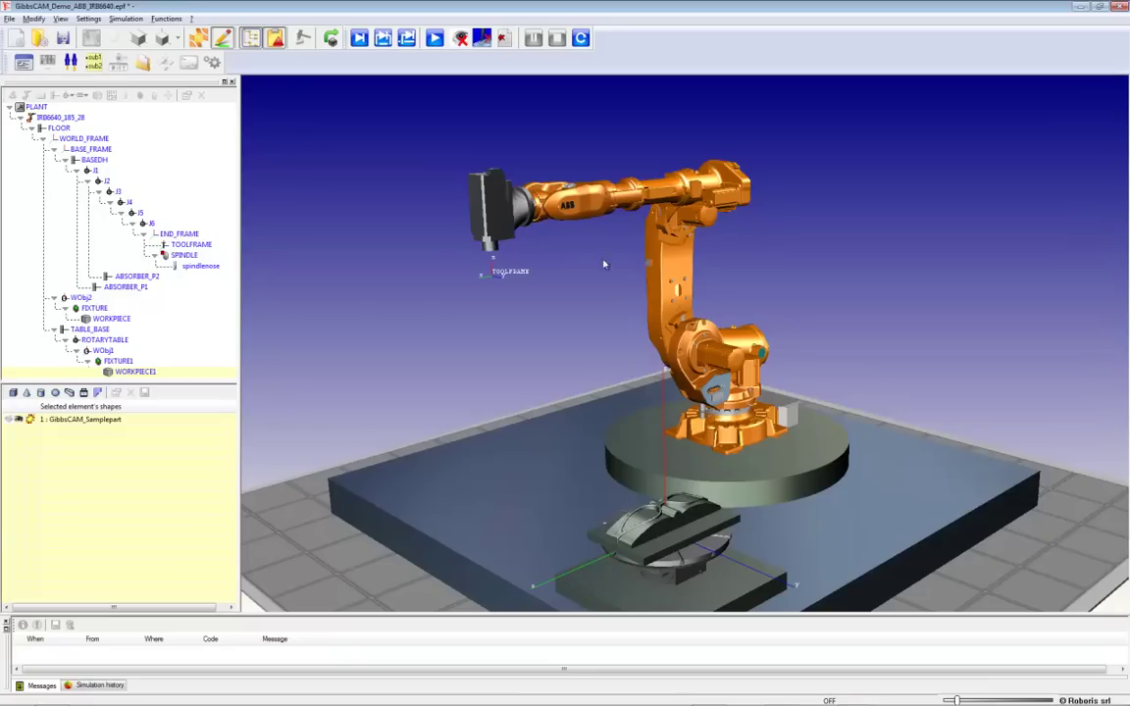
Load GibbsCAM_Samplepart.NCF and run the simulation to the end (0 errors, 2 warnings)
{"action": "left_click", "coordinate": [142, 64]}
{"action": "left_click", "coordinate": [518, 361]}
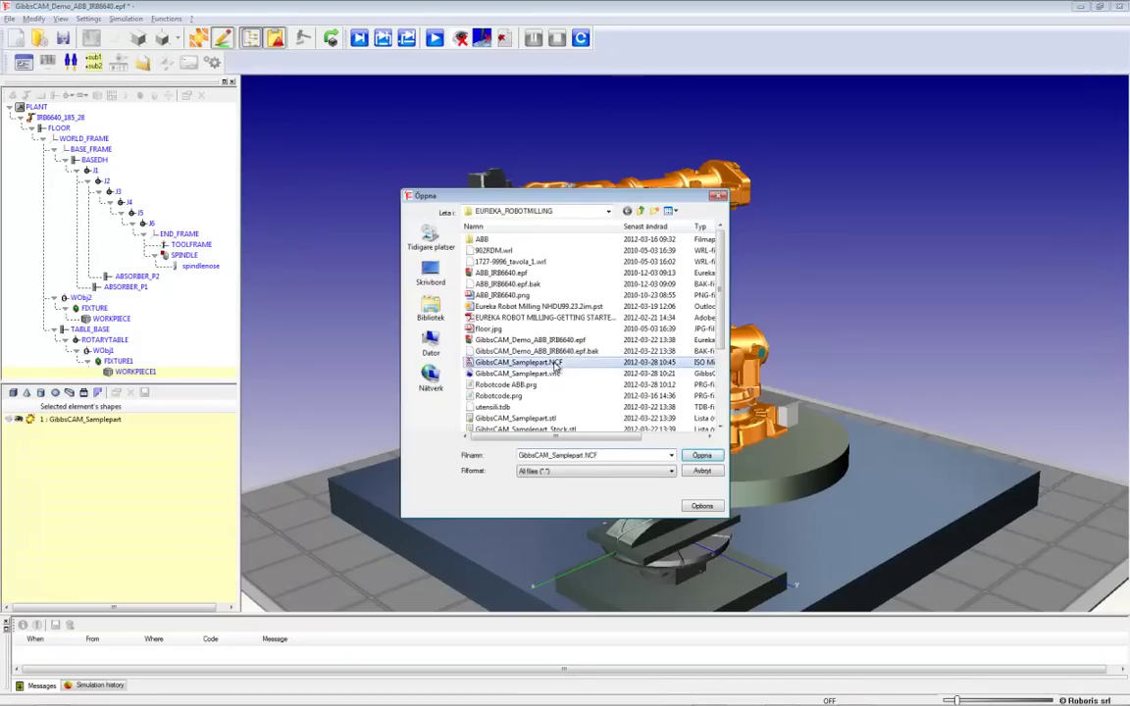
{"action": "left_click", "coordinate": [703, 456]}
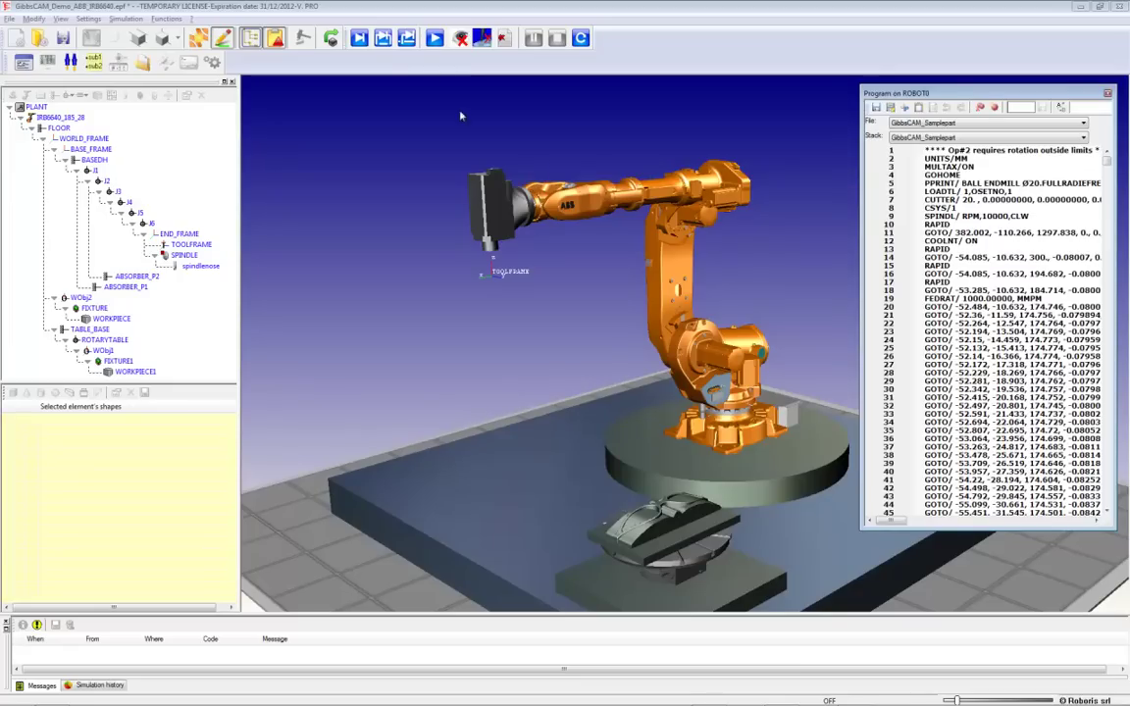
{"action": "left_click", "coordinate": [434, 39]}
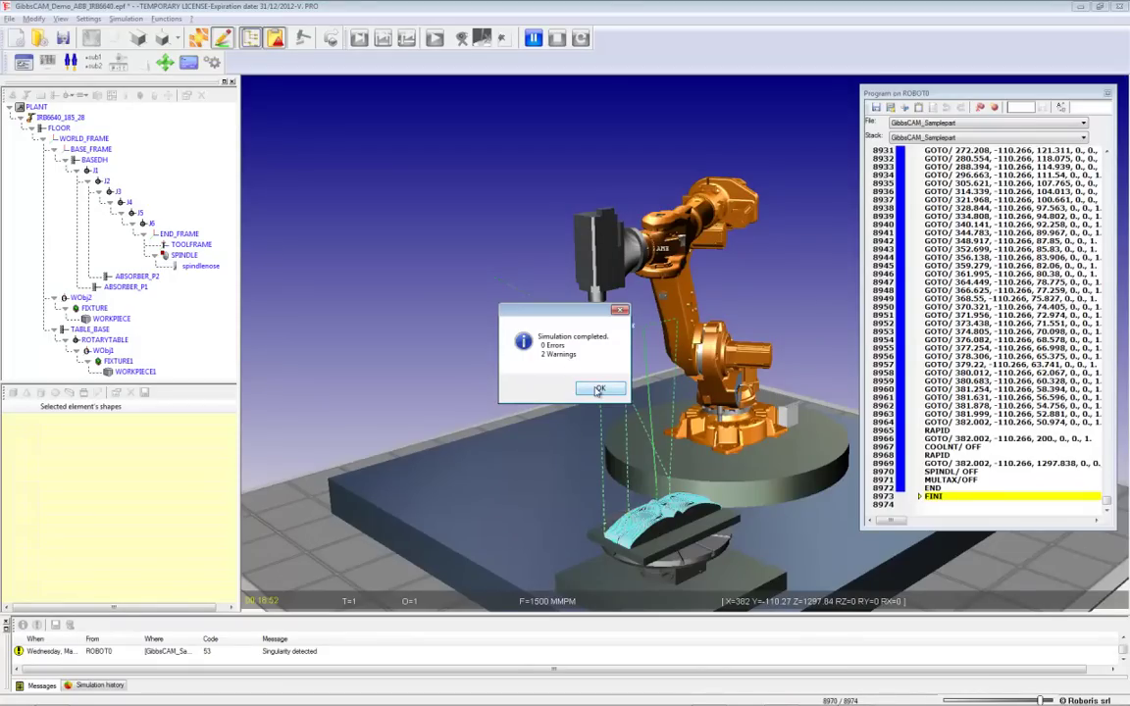
Delete the Op#2 warning line from the program start, then locate the singularity warning's line
{"action": "left_click", "coordinate": [599, 390]}
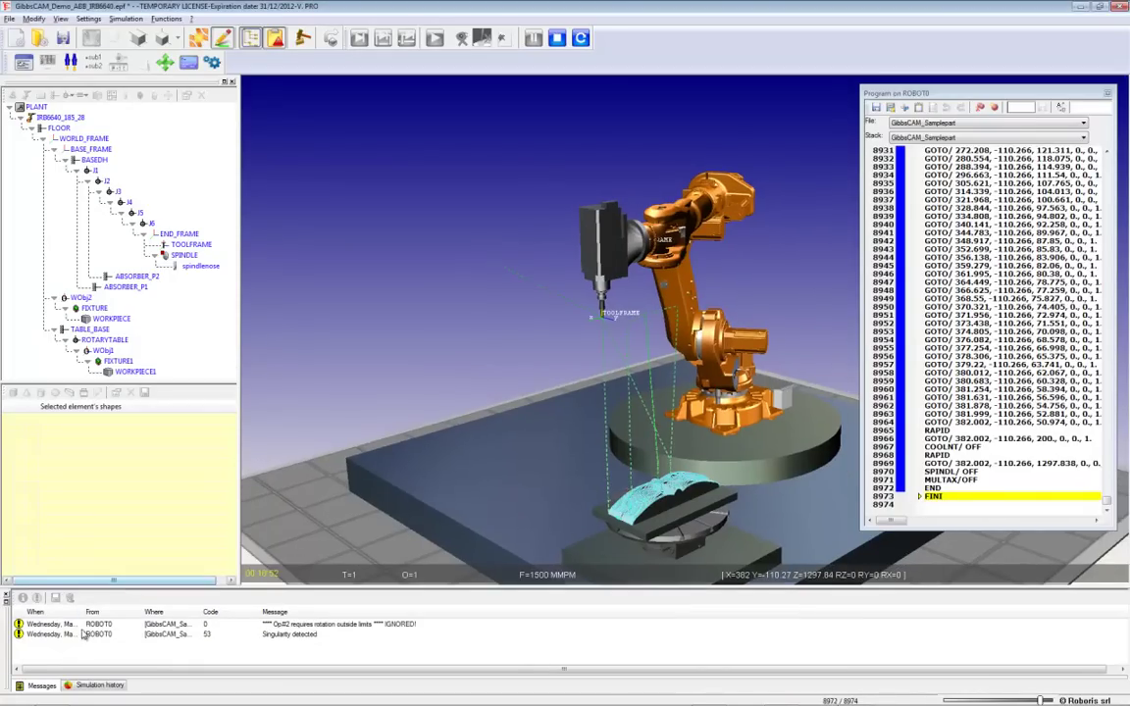
{"action": "left_click", "coordinate": [61, 626]}
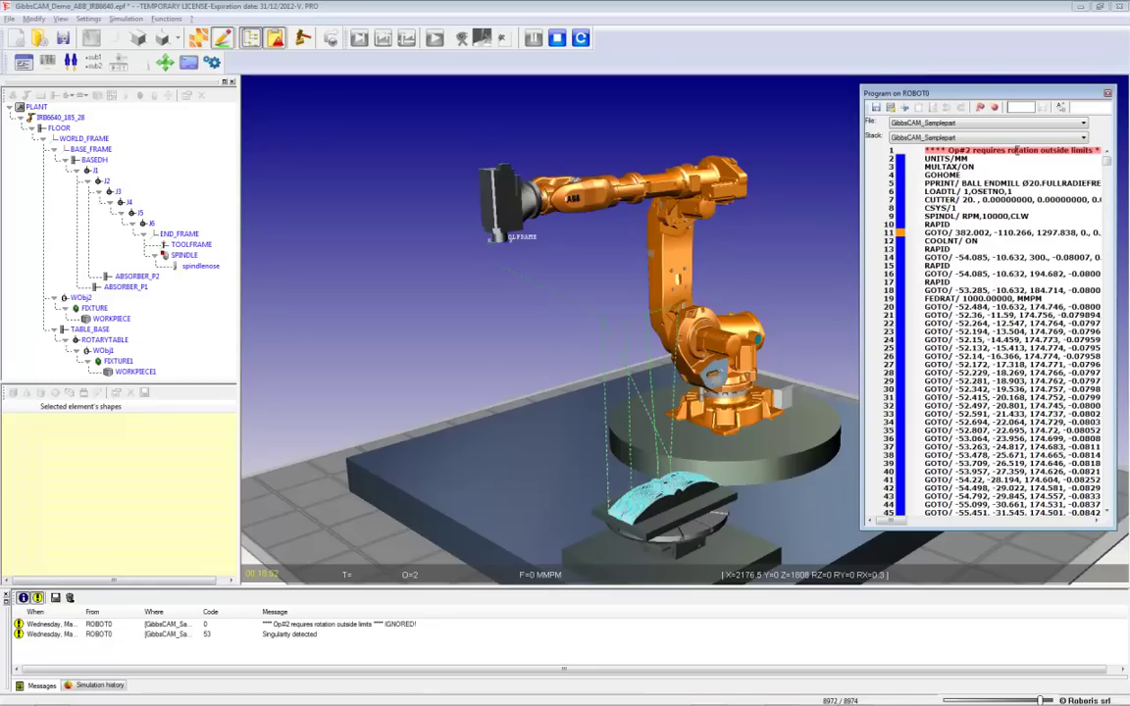
{"action": "double_click", "coordinate": [1020, 150]}
{"action": "left_click", "coordinate": [1020, 155]}
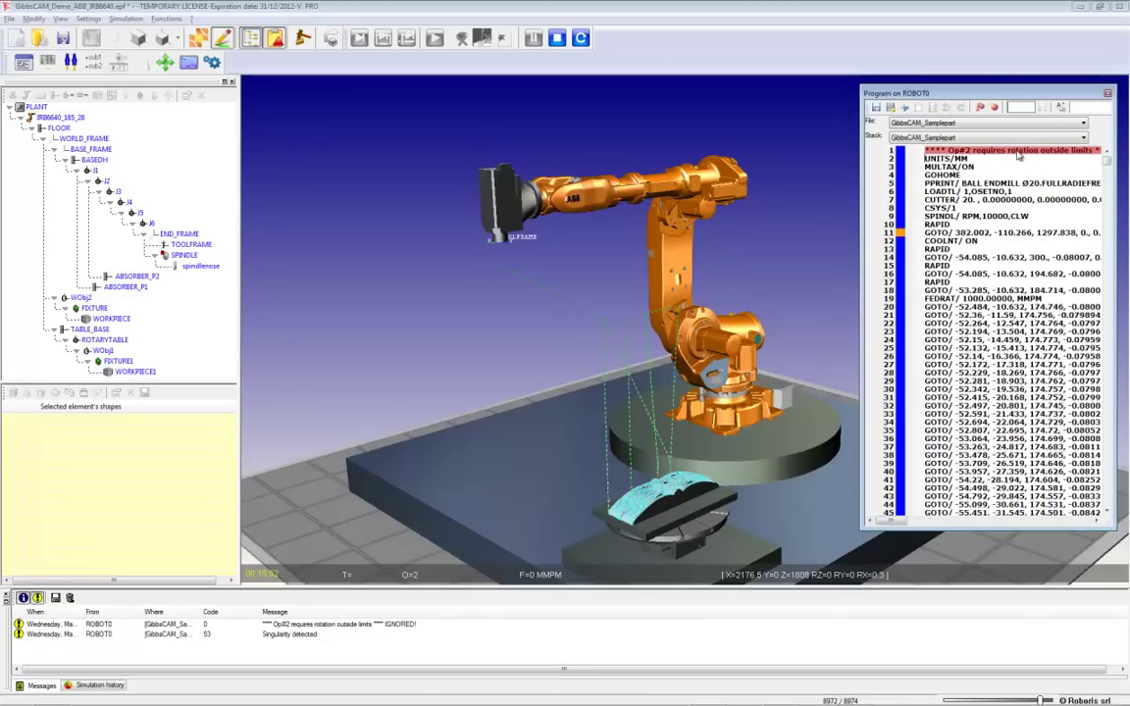
{"action": "key", "text": "Delete"}
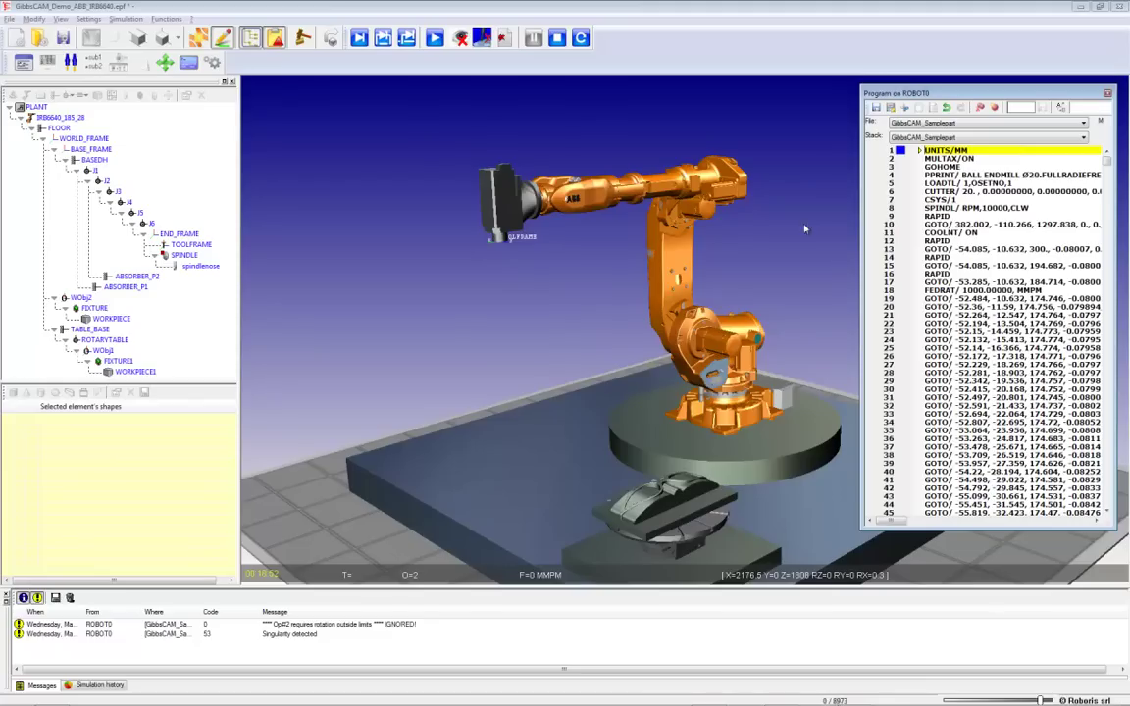
{"action": "left_click", "coordinate": [65, 636]}
Rerun the edited program, pause at step 2919, and move the robot to line 10's GOTO pose
{"action": "left_click", "coordinate": [434, 38]}
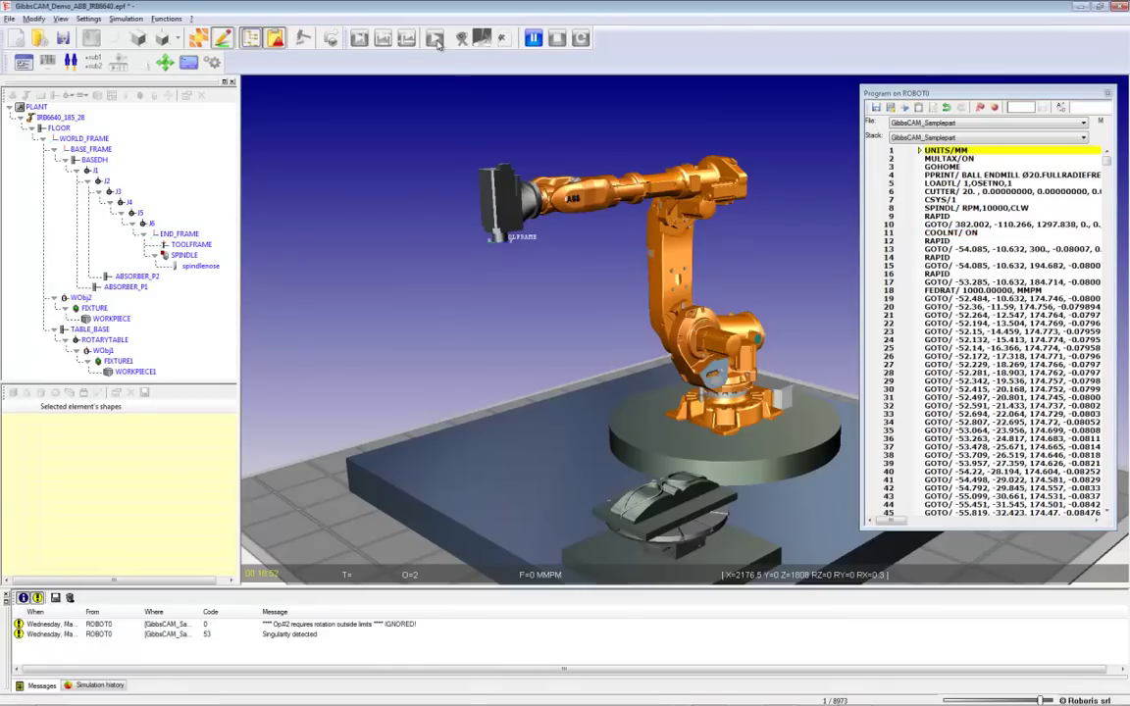
{"action": "left_click", "coordinate": [535, 40]}
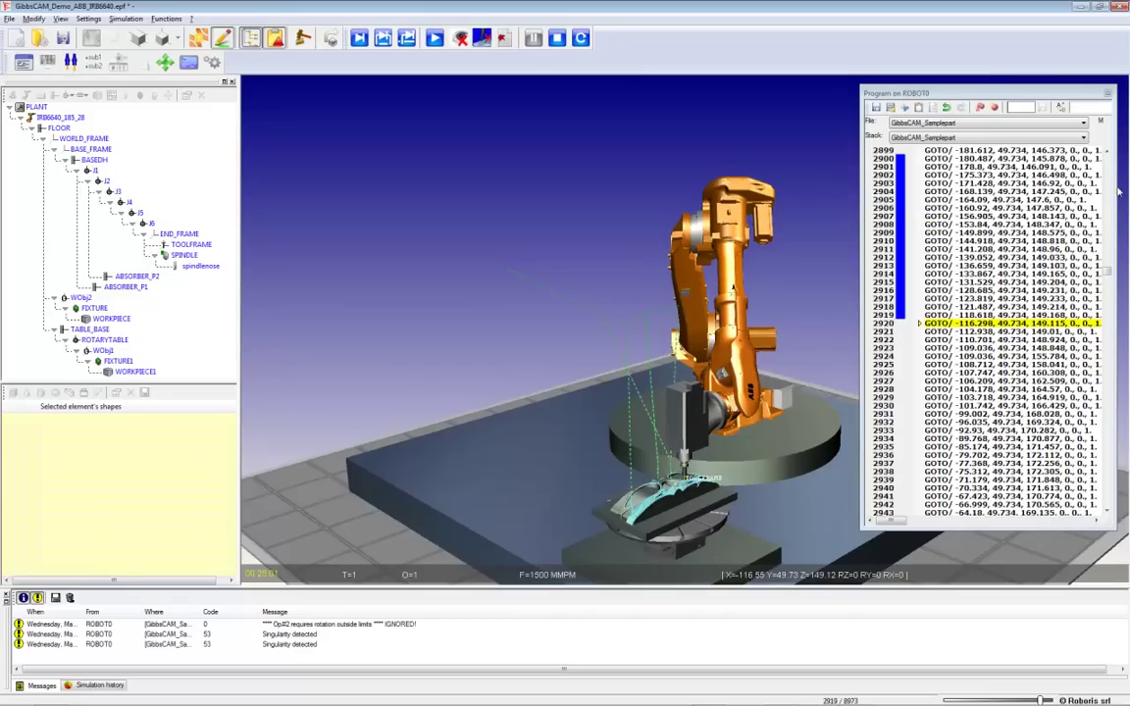
{"action": "left_click_drag", "start_coordinate": [1106, 270], "coordinate": [1108, 162]}
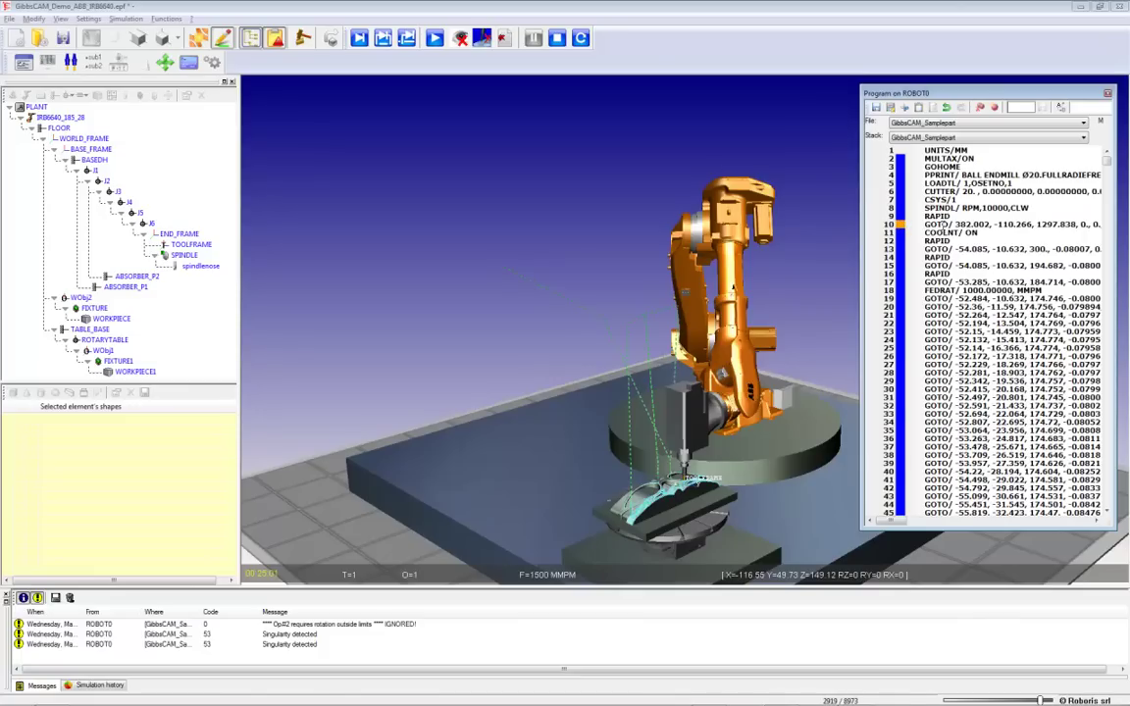
{"action": "left_click", "coordinate": [943, 226]}
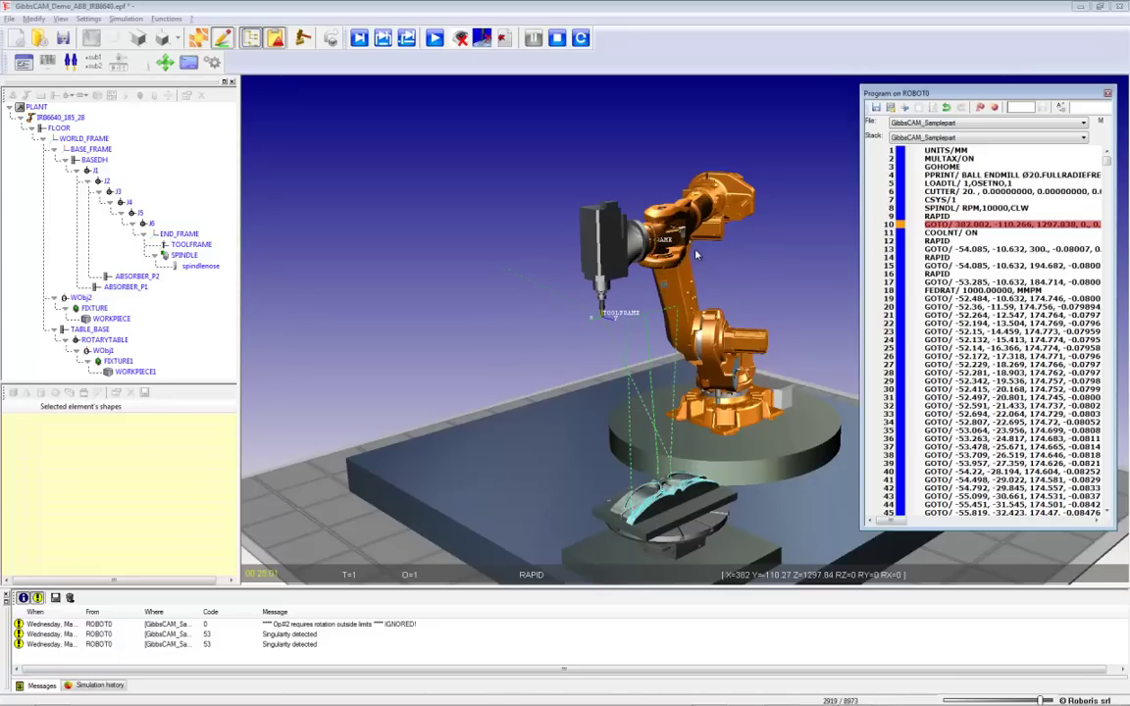
Set an alternative approach configuration for line 10 (J1 26.21, J4 -54.68) and confirm it
{"action": "right_click", "coordinate": [934, 232]}
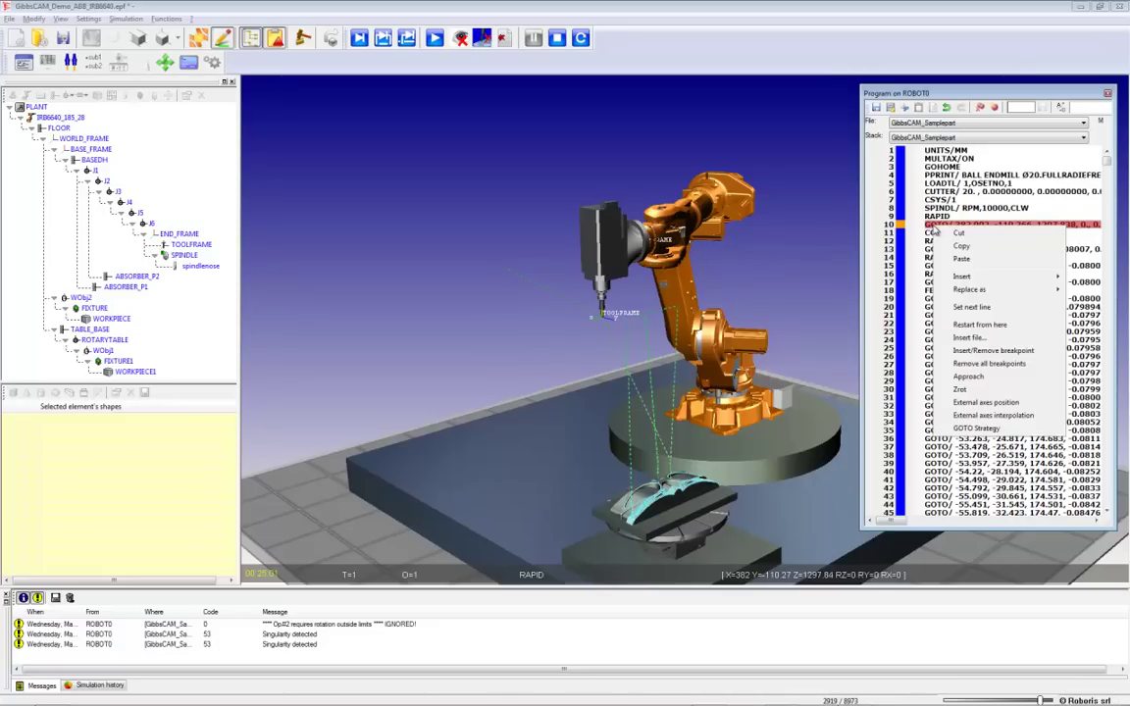
{"action": "left_click", "coordinate": [968, 376]}
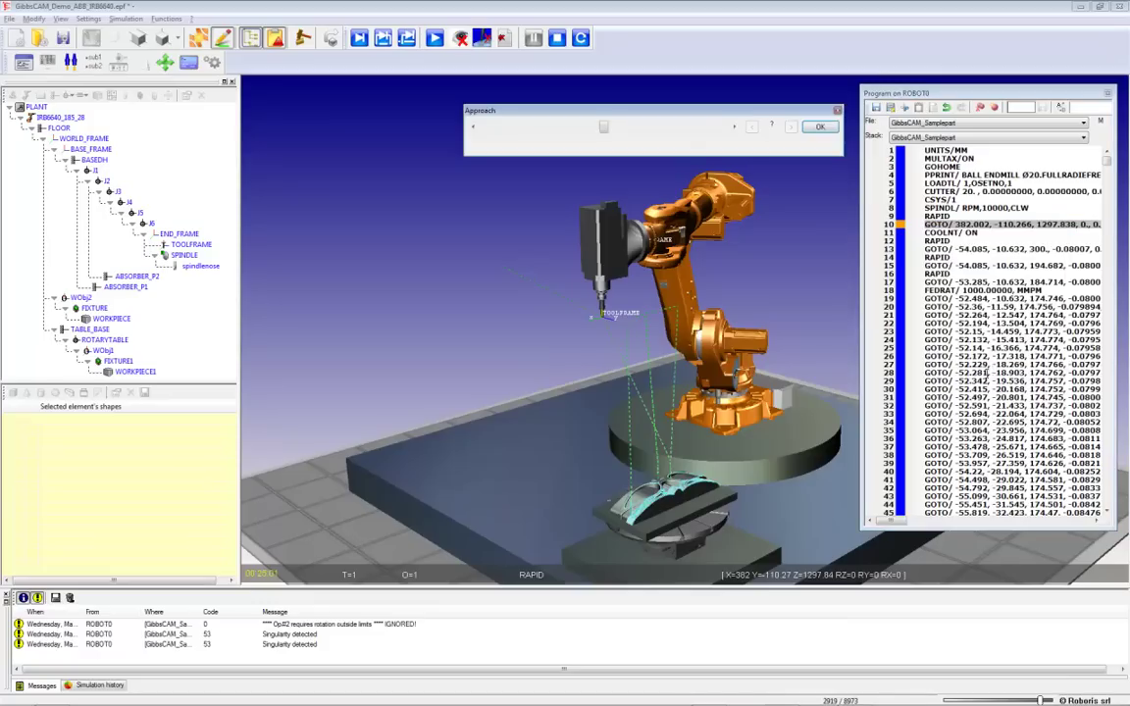
{"action": "left_click_drag", "start_coordinate": [659, 112], "coordinate": [399, 369]}
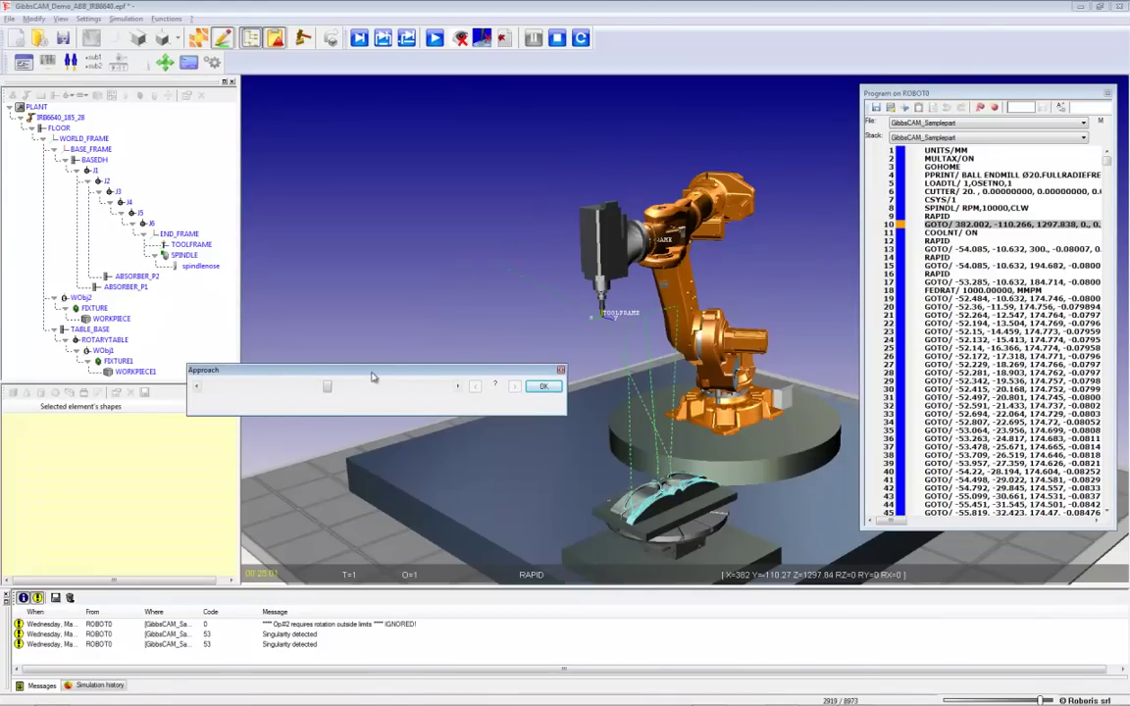
{"action": "mouse_move", "coordinate": [328, 387]}
{"action": "left_mouse_down"}
{"action": "mouse_move", "coordinate": [349, 391]}
{"action": "mouse_move", "coordinate": [214, 390]}
{"action": "mouse_move", "coordinate": [347, 392]}
{"action": "left_mouse_up"}
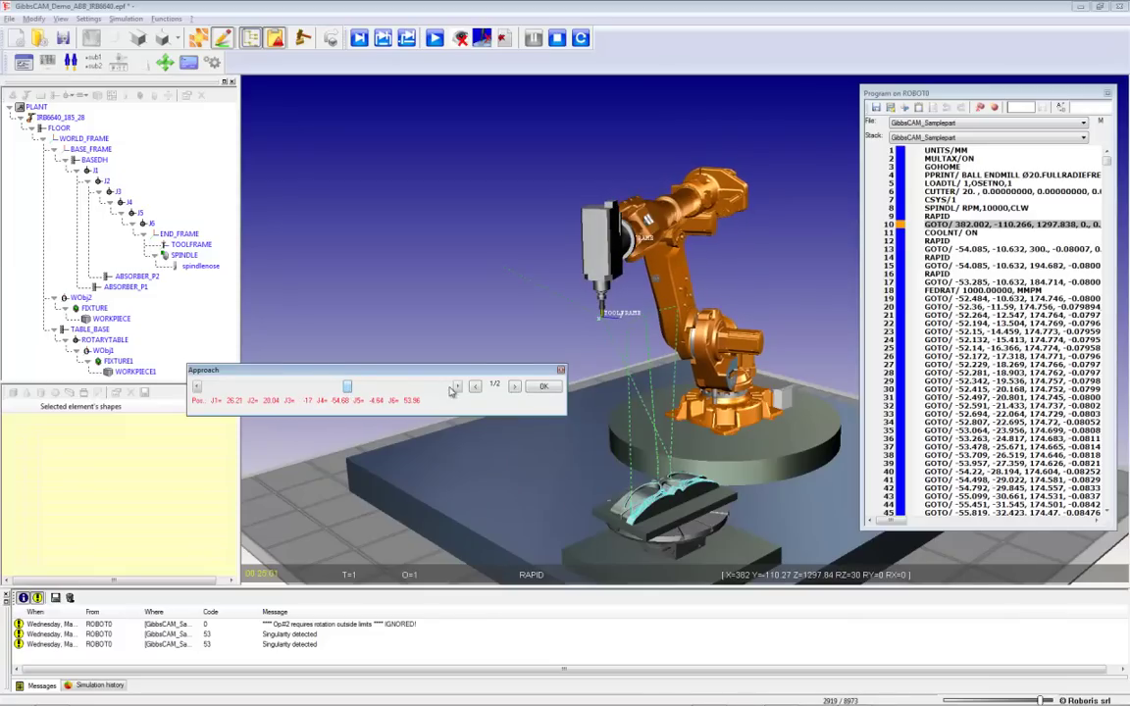
{"action": "left_click", "coordinate": [545, 390]}
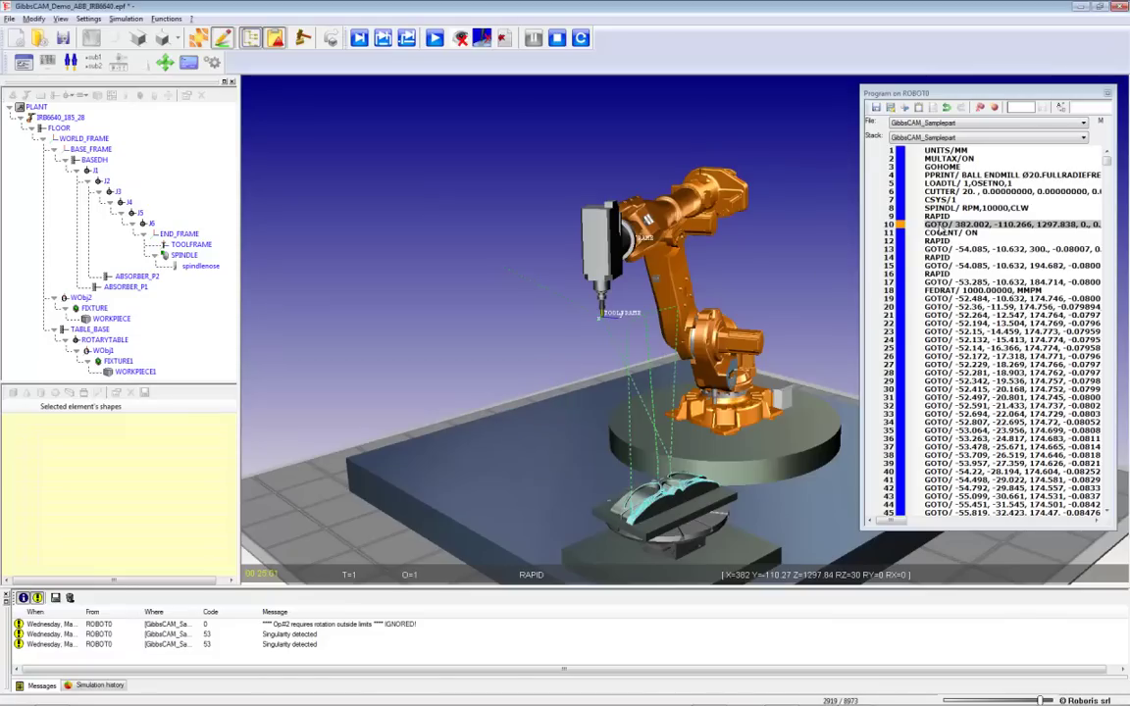
Insert a MOVEJ joint move at line 9 and simulate to line 8973: 0 errors, 7 warnings
{"action": "right_click", "coordinate": [957, 217]}
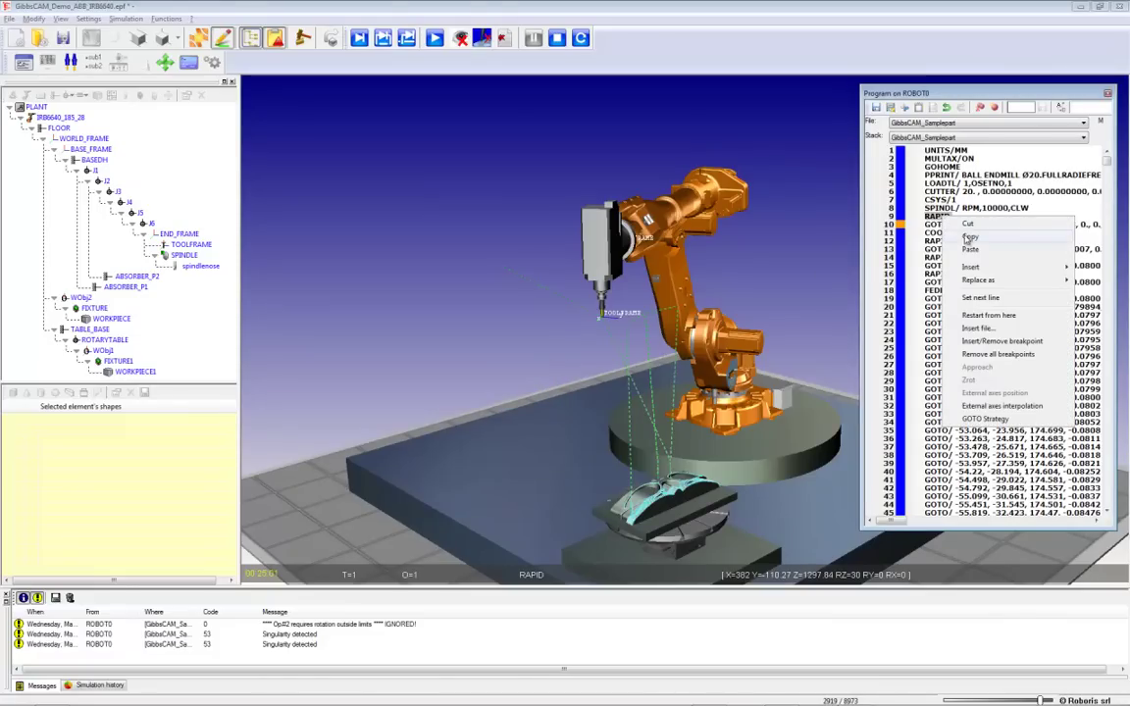
{"action": "mouse_move", "coordinate": [976, 268]}
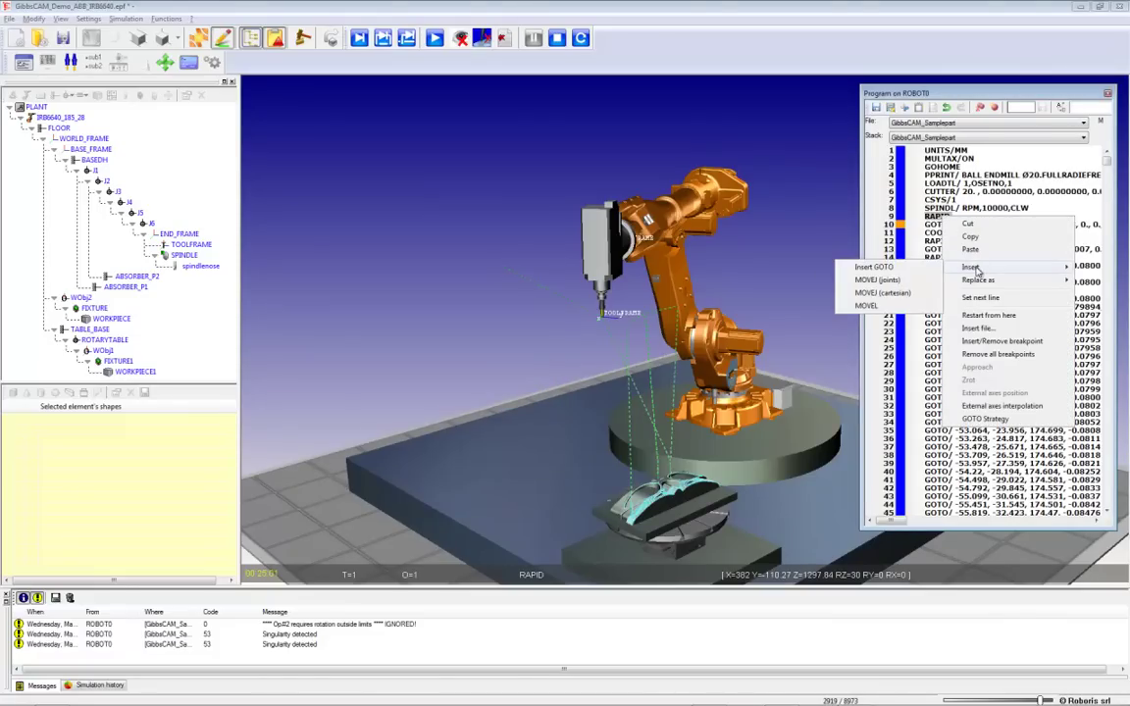
{"action": "left_click", "coordinate": [904, 282]}
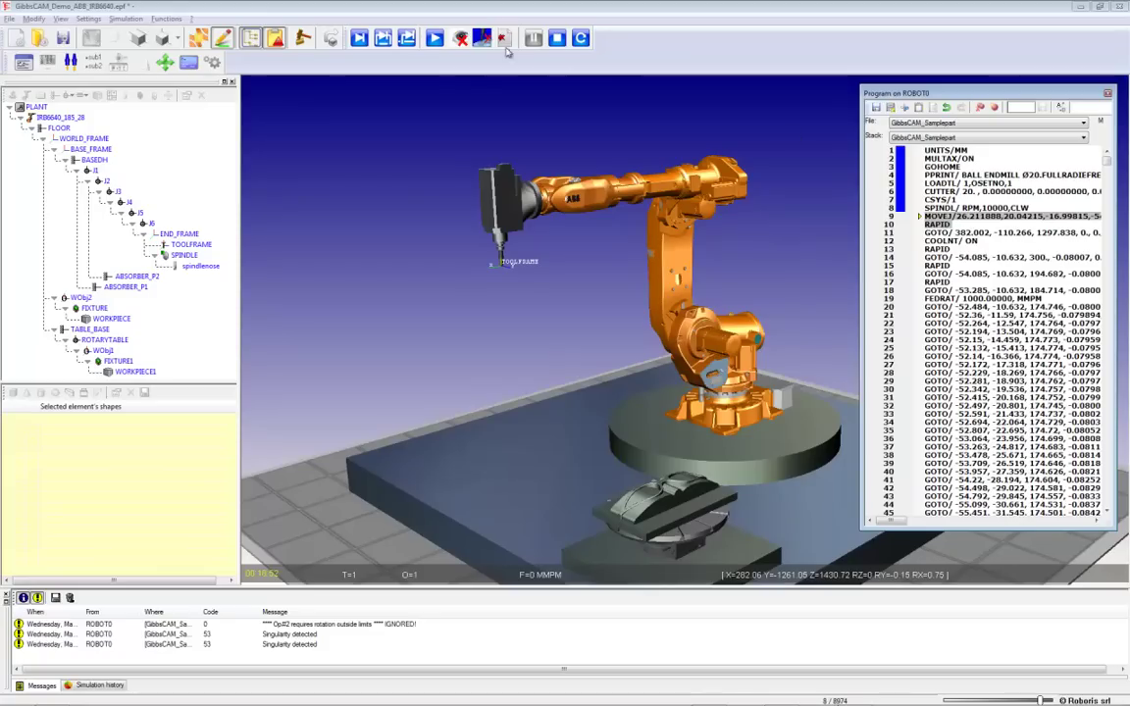
{"action": "left_click", "coordinate": [434, 38]}
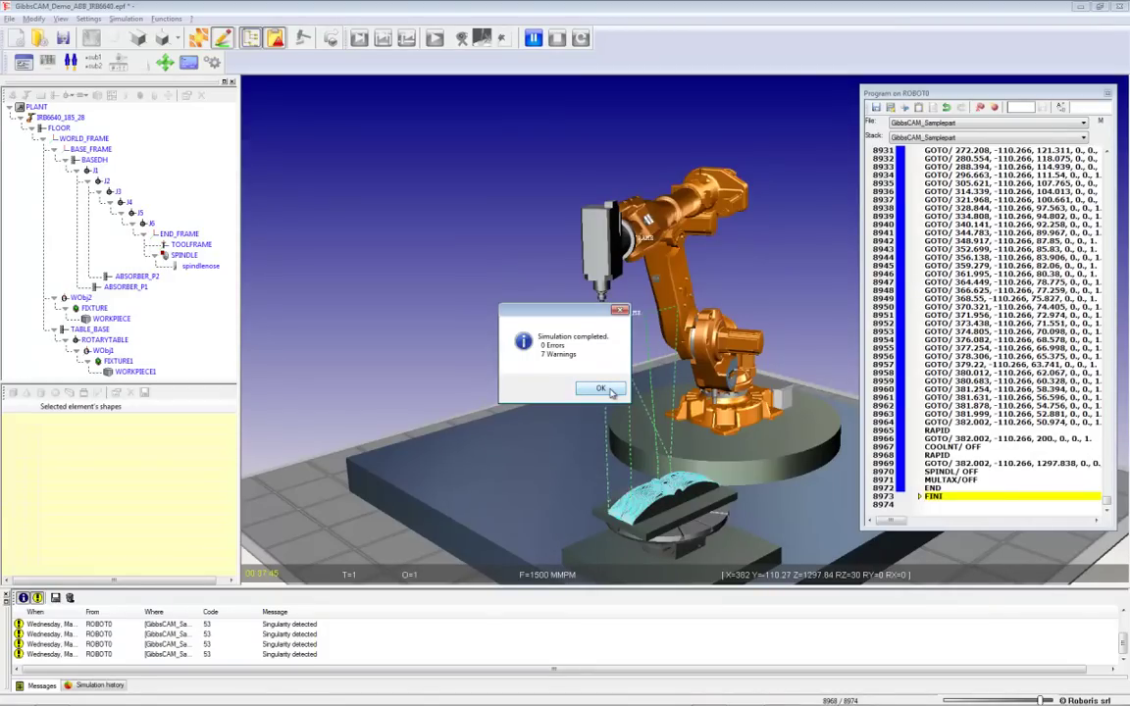
{"action": "left_click", "coordinate": [602, 389]}
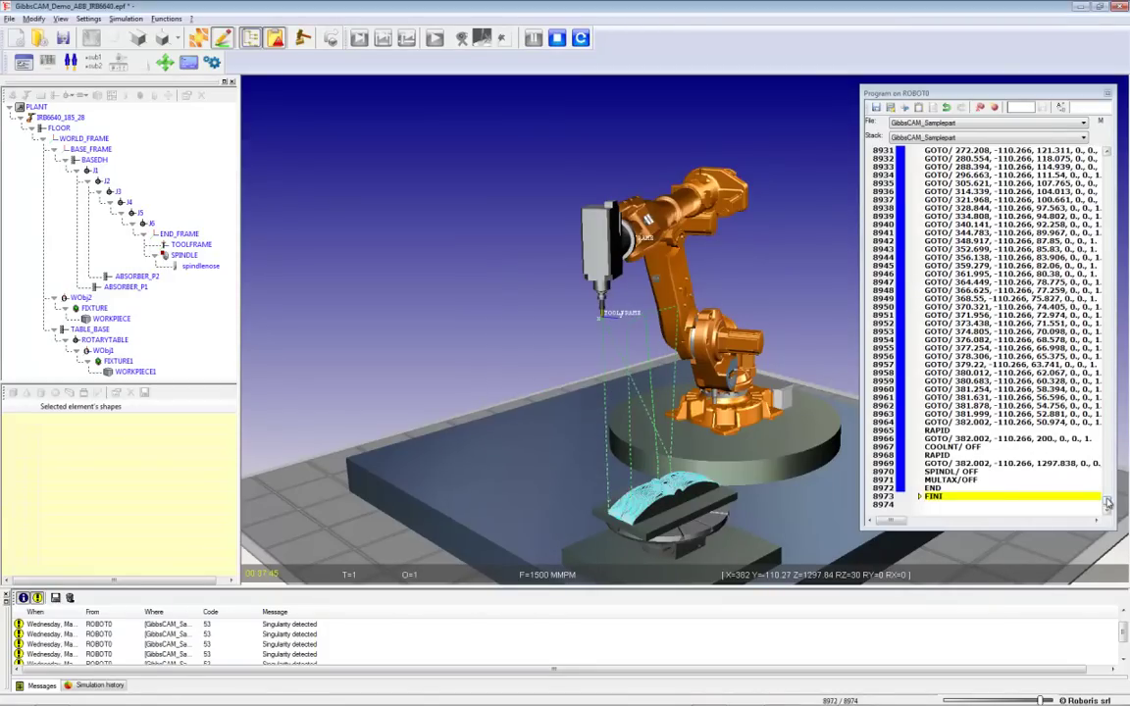
Pick a different arm configuration for the approach pose of the line 11 GOTO
{"action": "left_click_drag", "start_coordinate": [1107, 501], "coordinate": [1109, 157]}
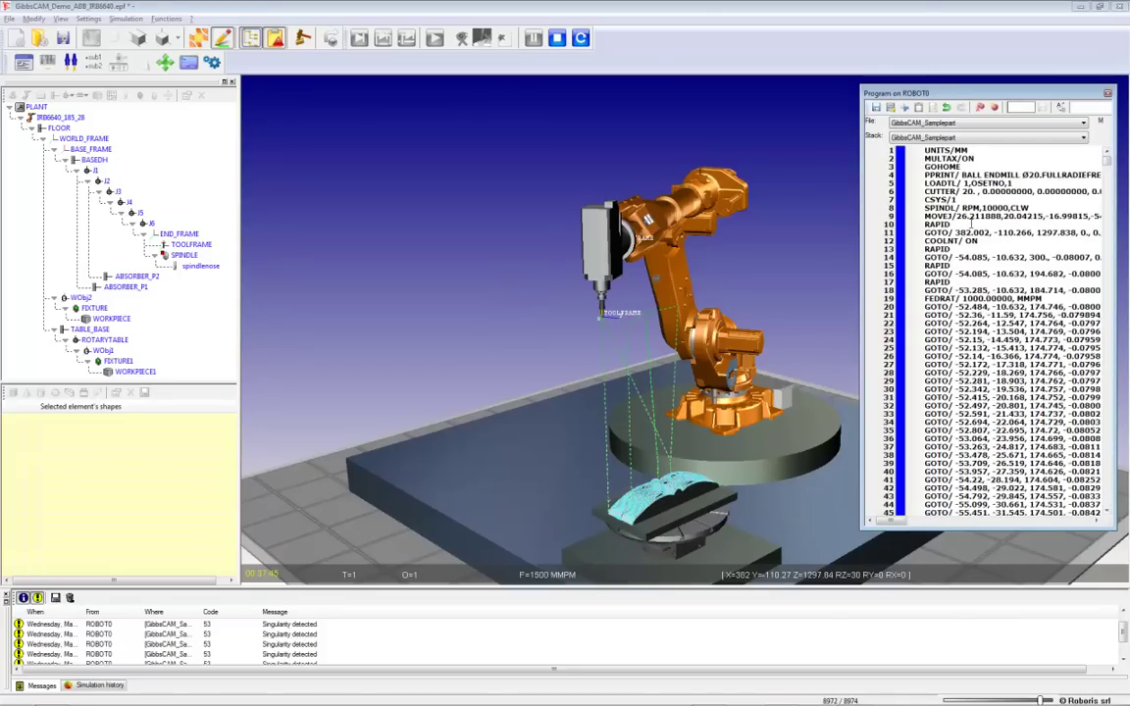
{"action": "left_click", "coordinate": [963, 217]}
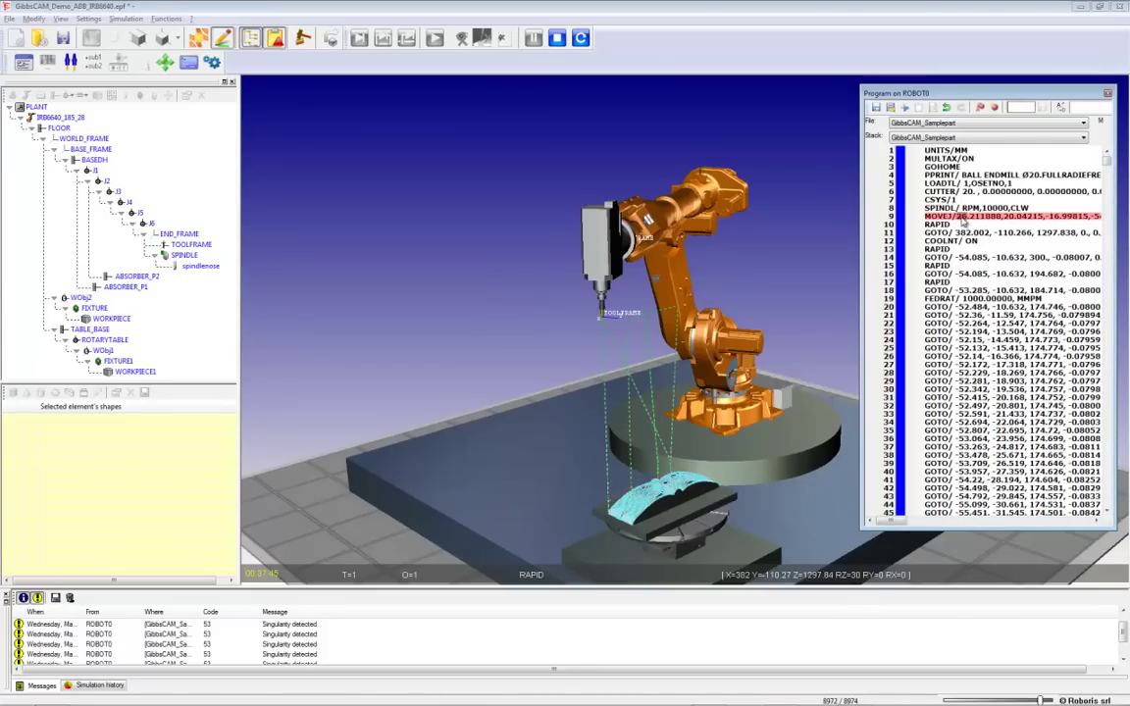
{"action": "right_click", "coordinate": [964, 223]}
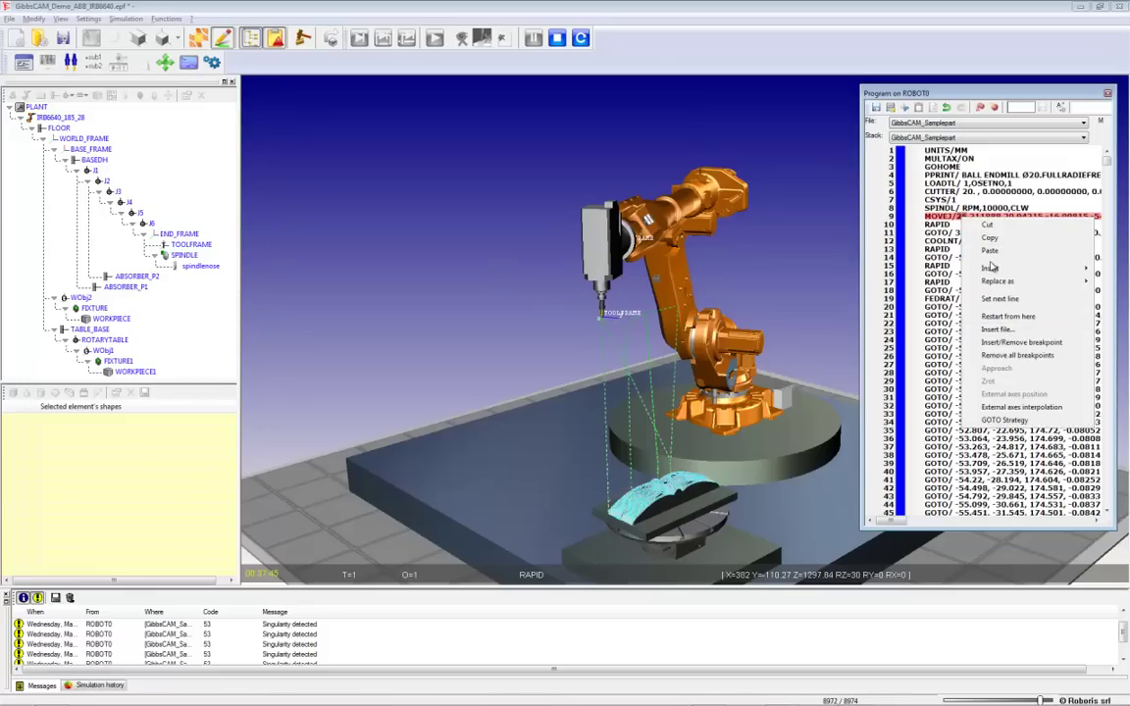
{"action": "mouse_move", "coordinate": [994, 271]}
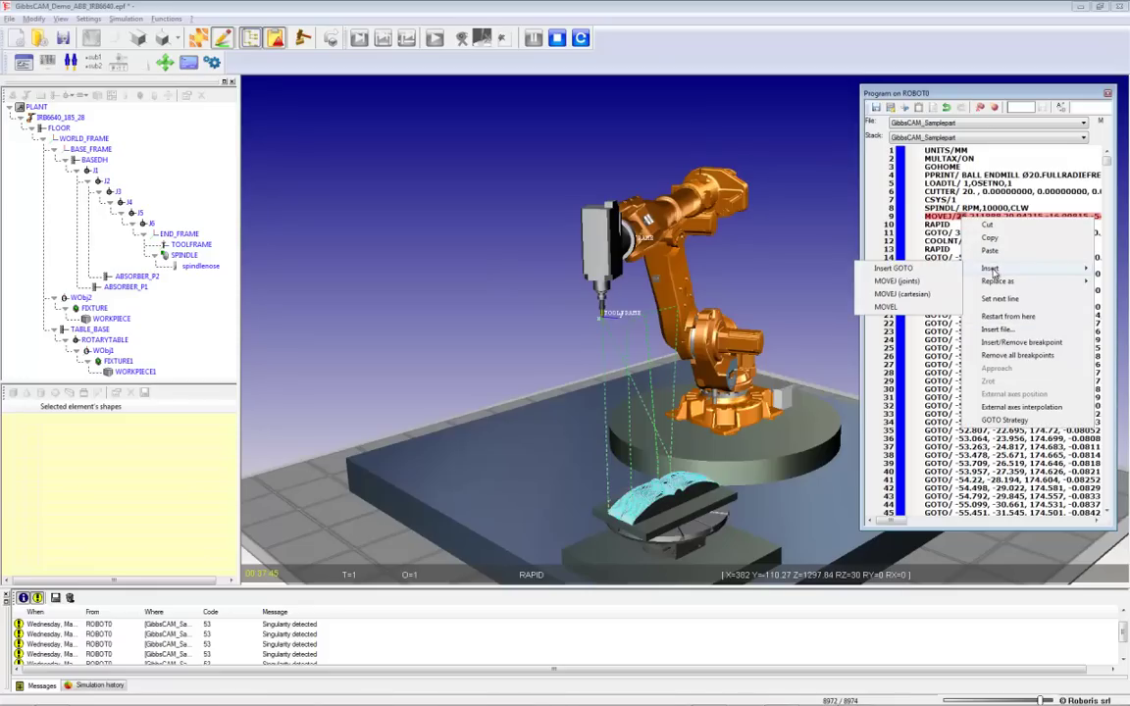
{"action": "key", "text": "Escape"}
{"action": "left_click", "coordinate": [951, 232]}
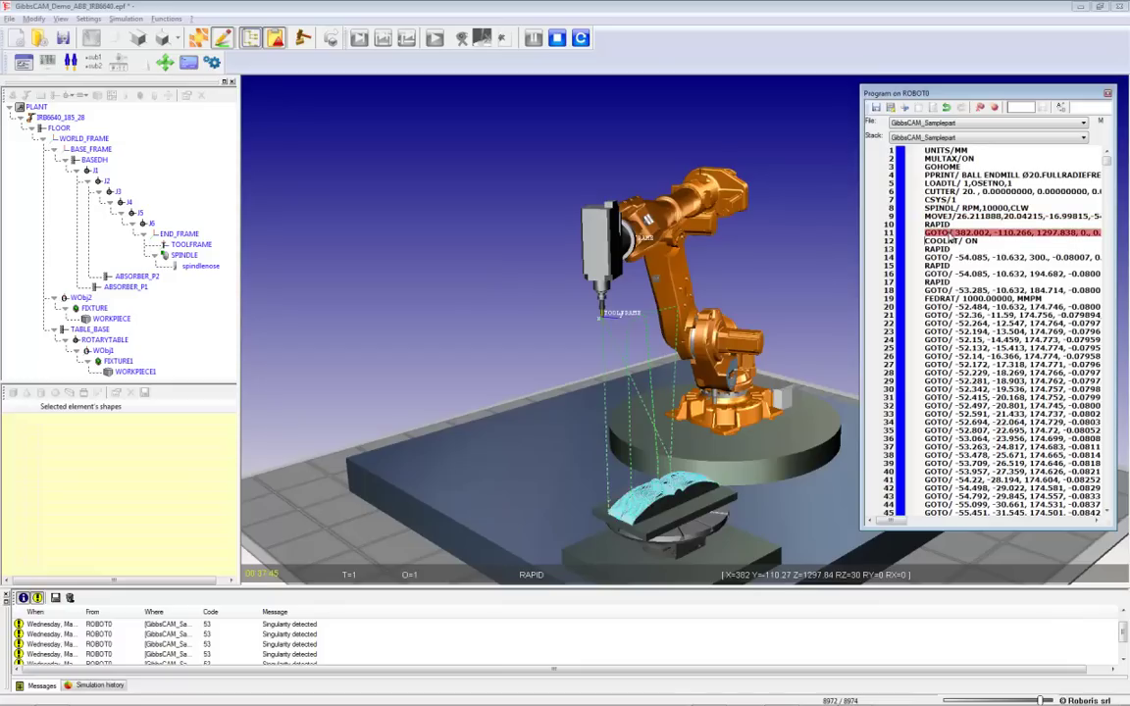
{"action": "right_click", "coordinate": [954, 235]}
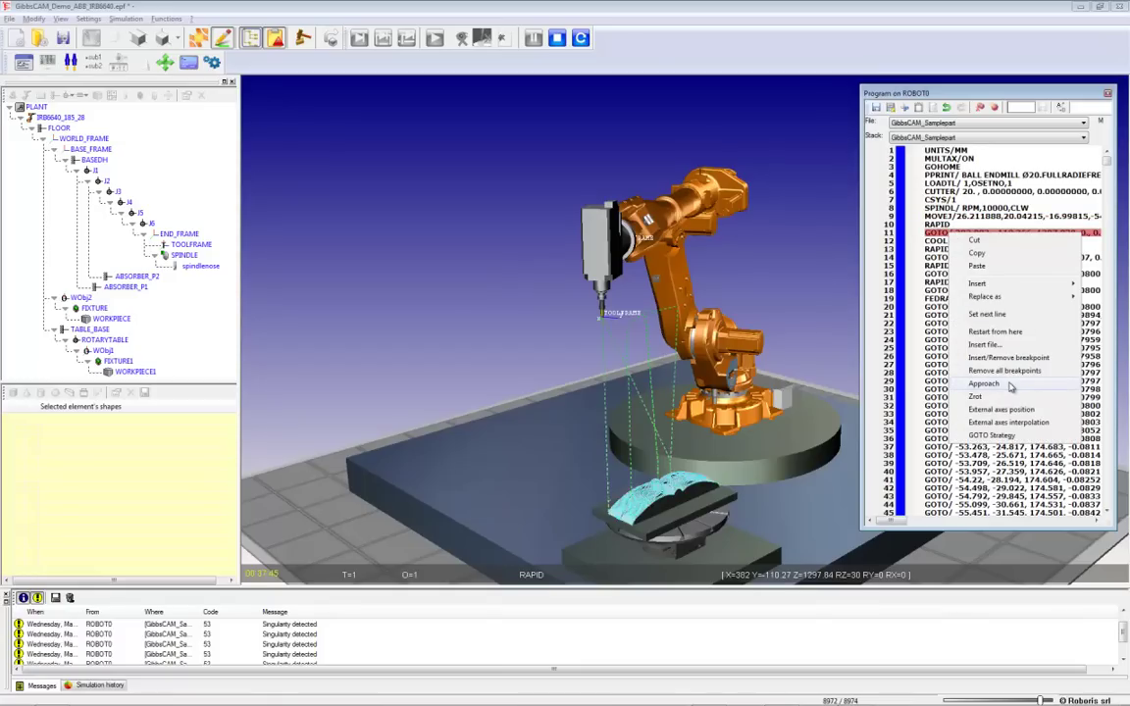
{"action": "left_click", "coordinate": [1011, 386]}
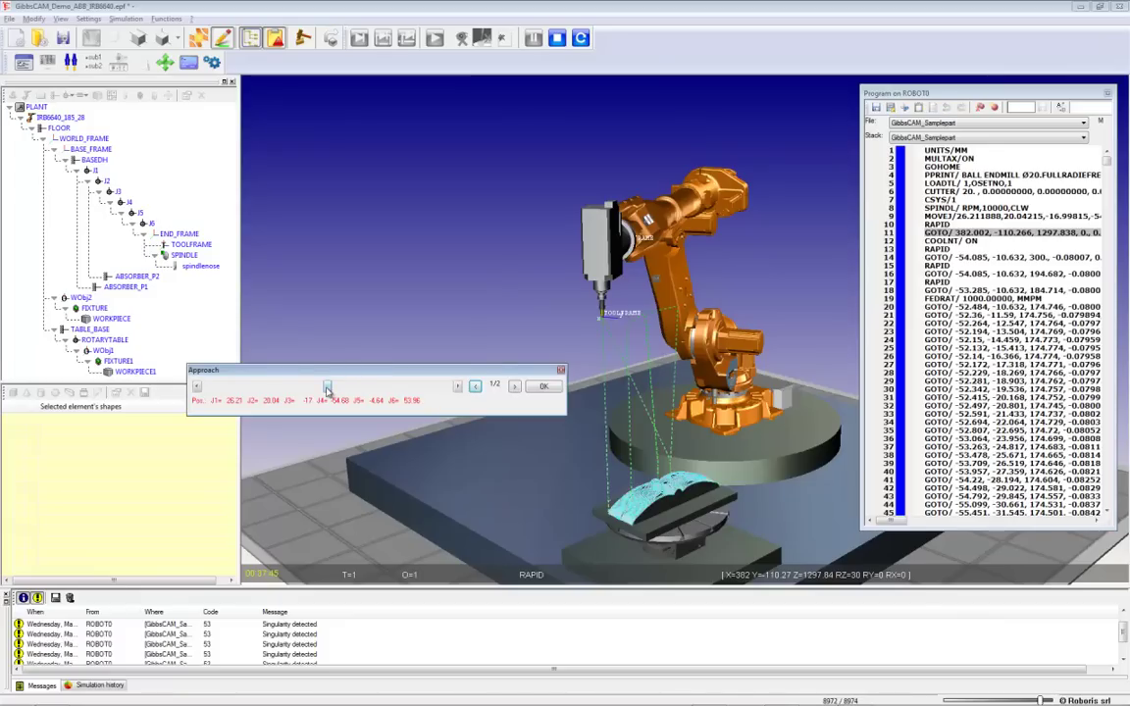
{"action": "mouse_move", "coordinate": [327, 390]}
{"action": "left_mouse_down"}
{"action": "mouse_move", "coordinate": [294, 389]}
{"action": "mouse_move", "coordinate": [312, 388]}
{"action": "left_mouse_up"}
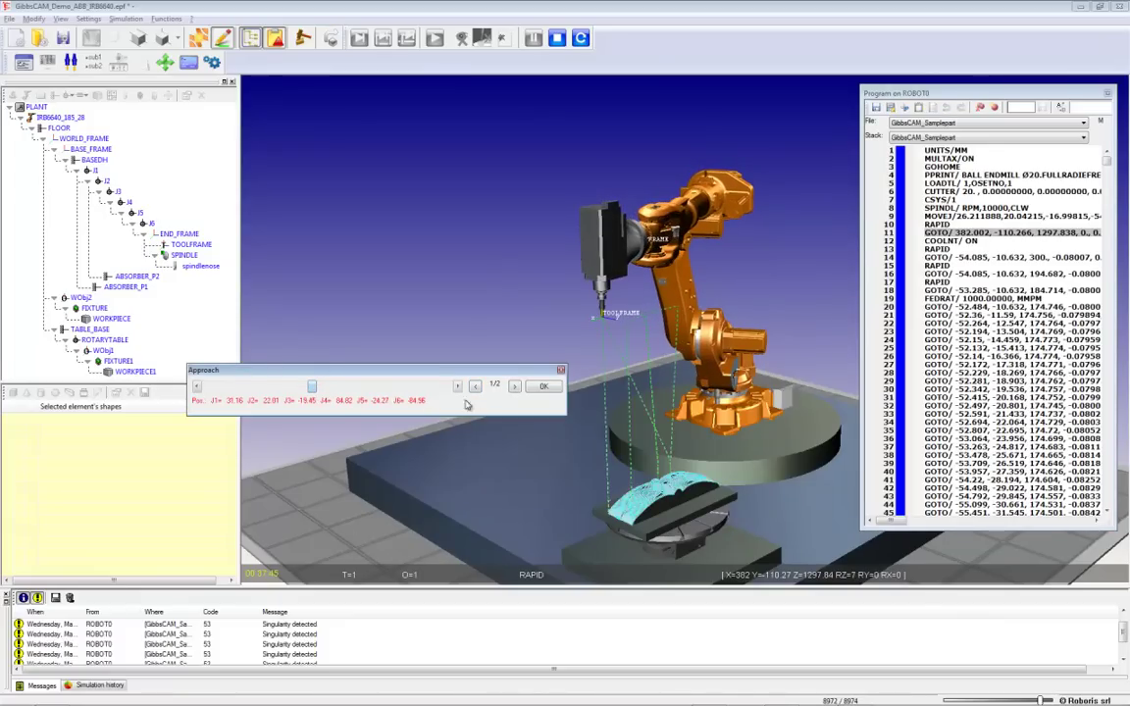
{"action": "left_click", "coordinate": [538, 388]}
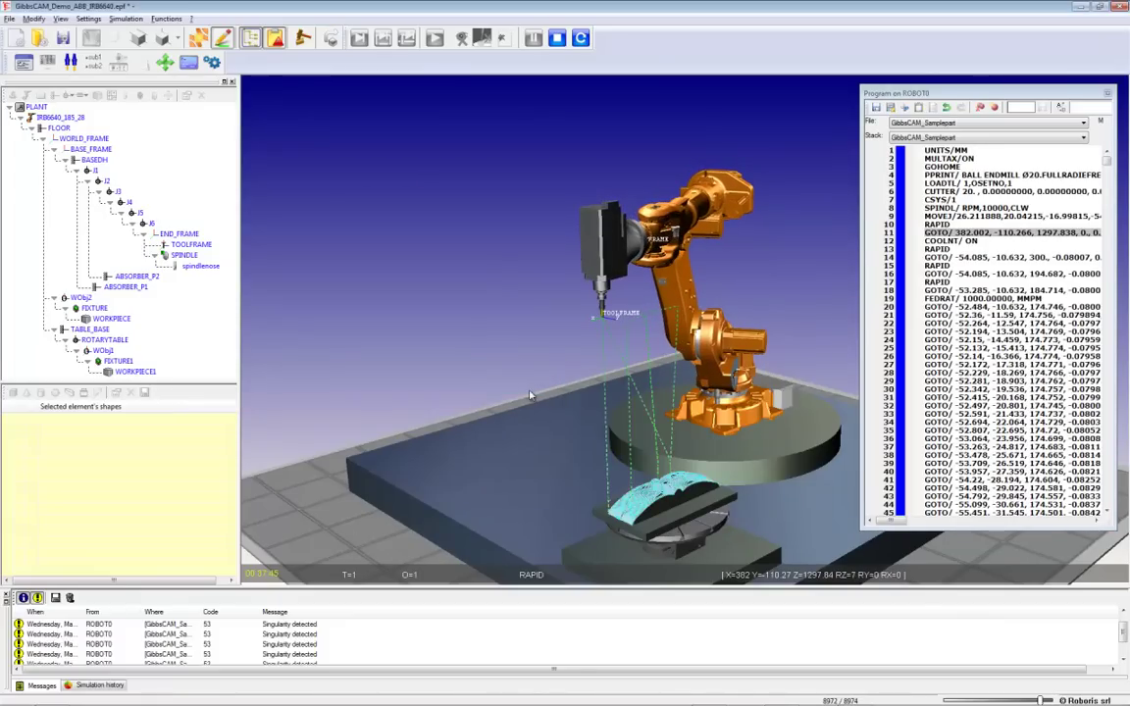
Replace line 11 with a MOVEJ joint move and update the program files
{"action": "right_click", "coordinate": [938, 237]}
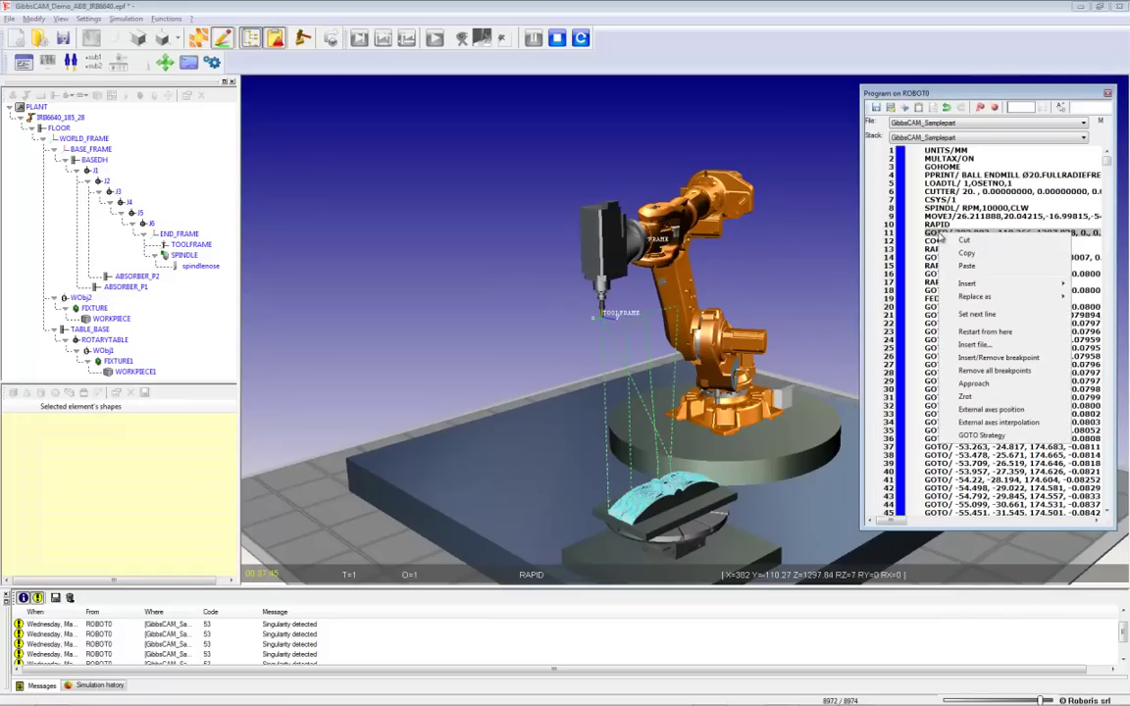
{"action": "mouse_move", "coordinate": [976, 296]}
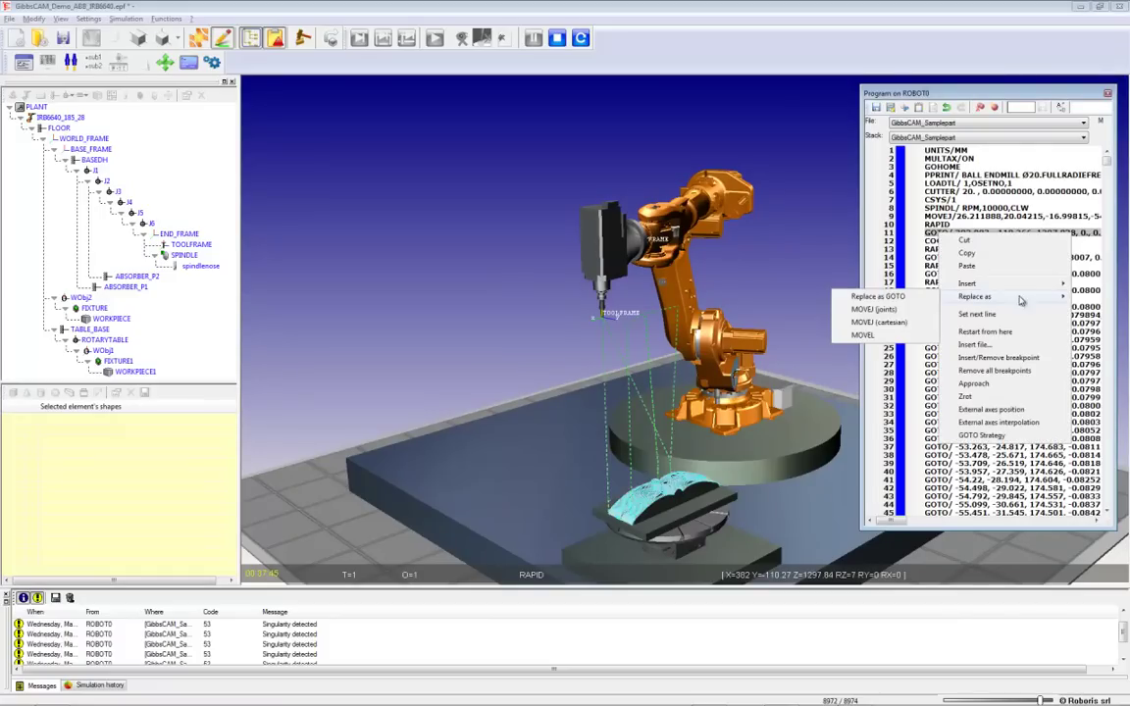
{"action": "left_click", "coordinate": [902, 312]}
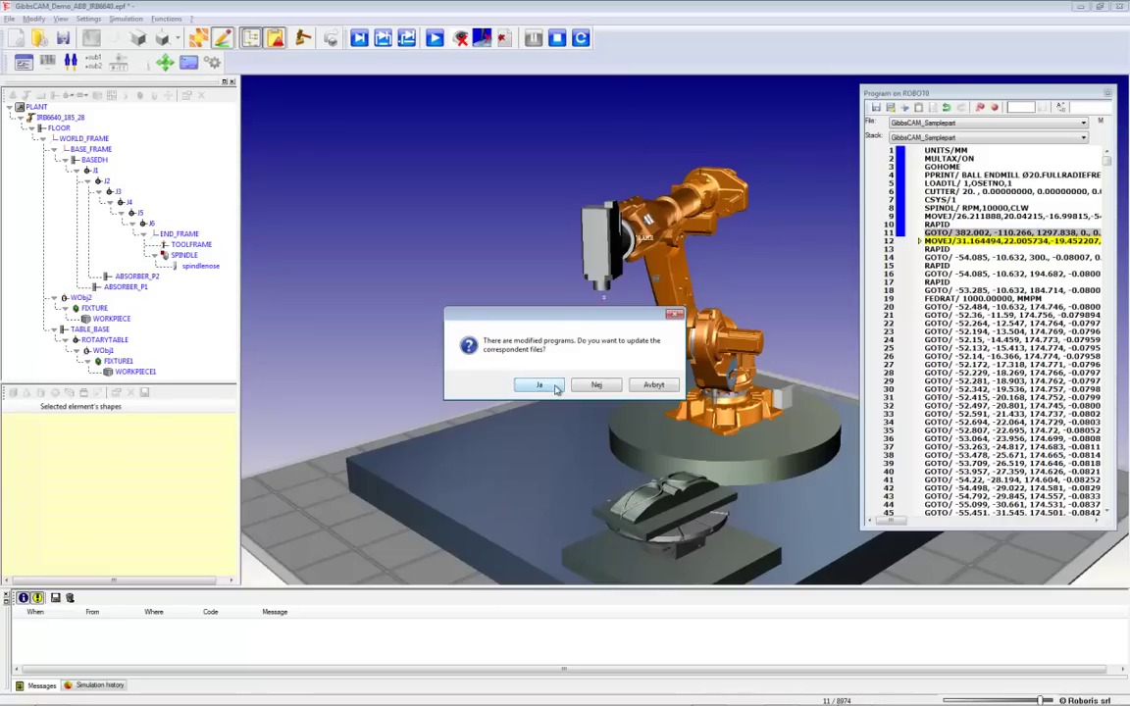
{"action": "left_click", "coordinate": [549, 385]}
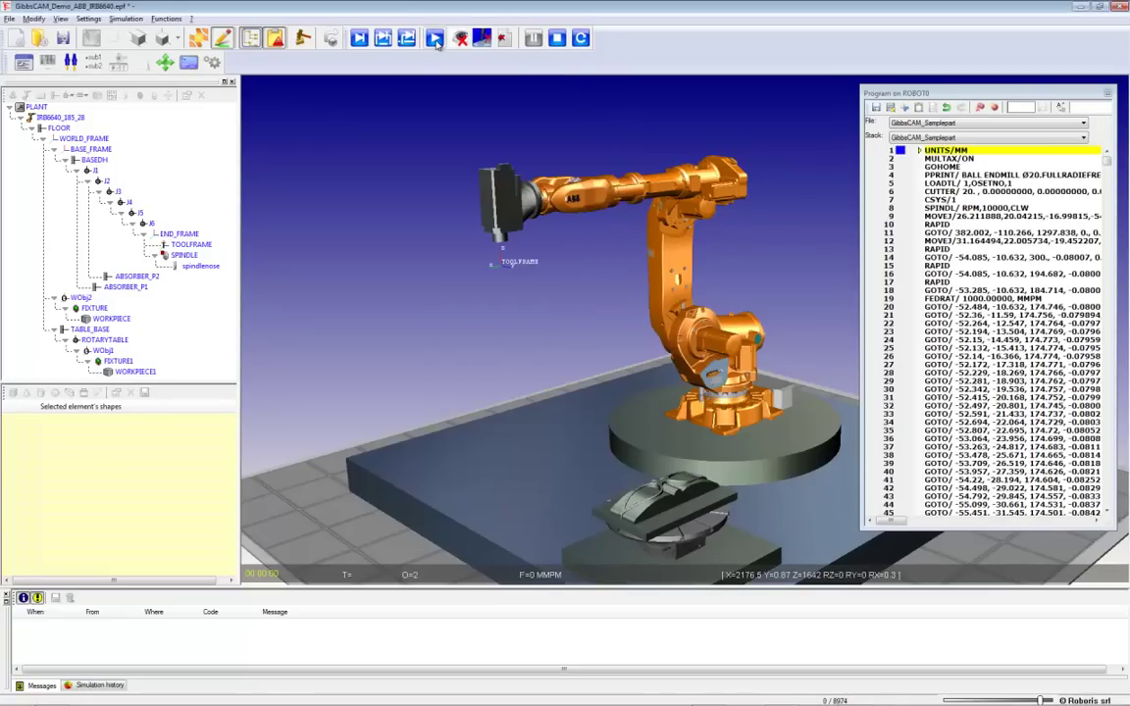
Rerun the 8974-line program to its final FINI line with 0 errors and 0 warnings
{"action": "left_click", "coordinate": [392, 37]}
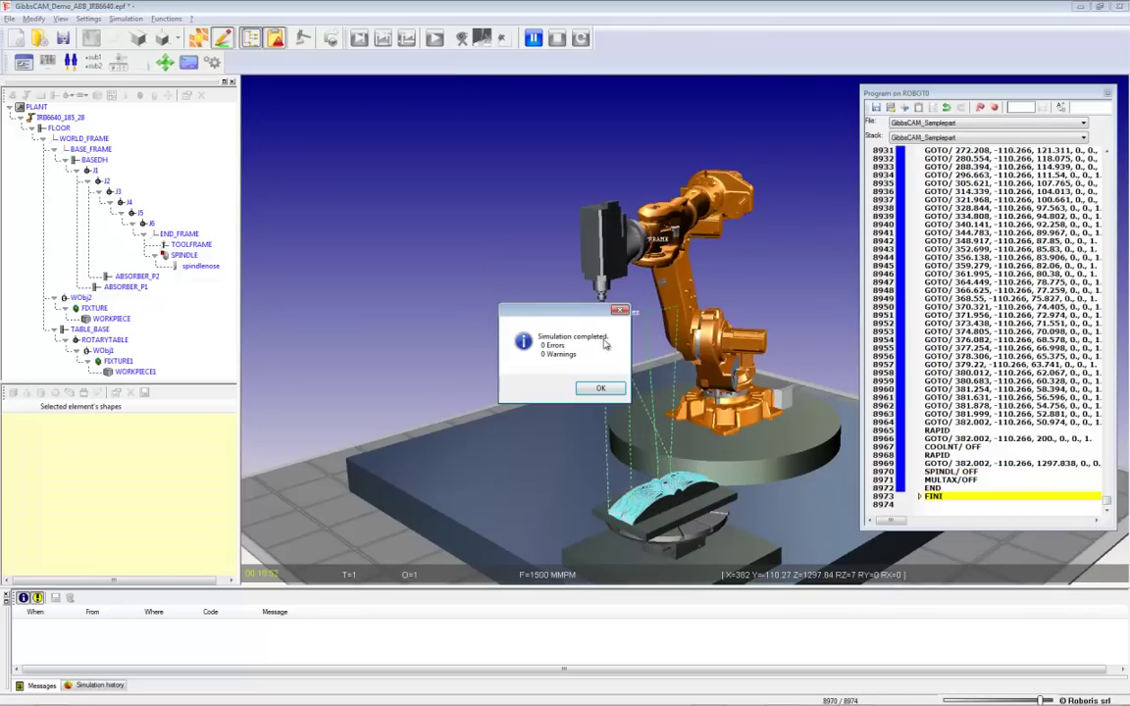
{"action": "left_click", "coordinate": [602, 390]}
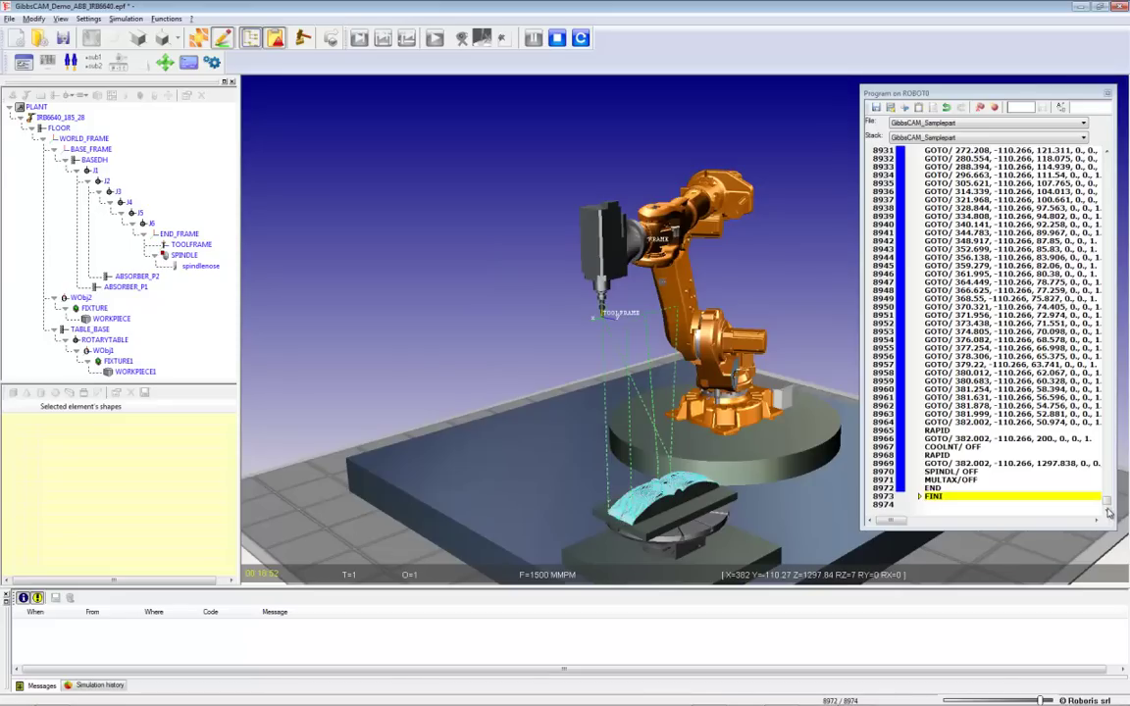
{"action": "left_click_drag", "start_coordinate": [1107, 505], "coordinate": [1109, 164]}
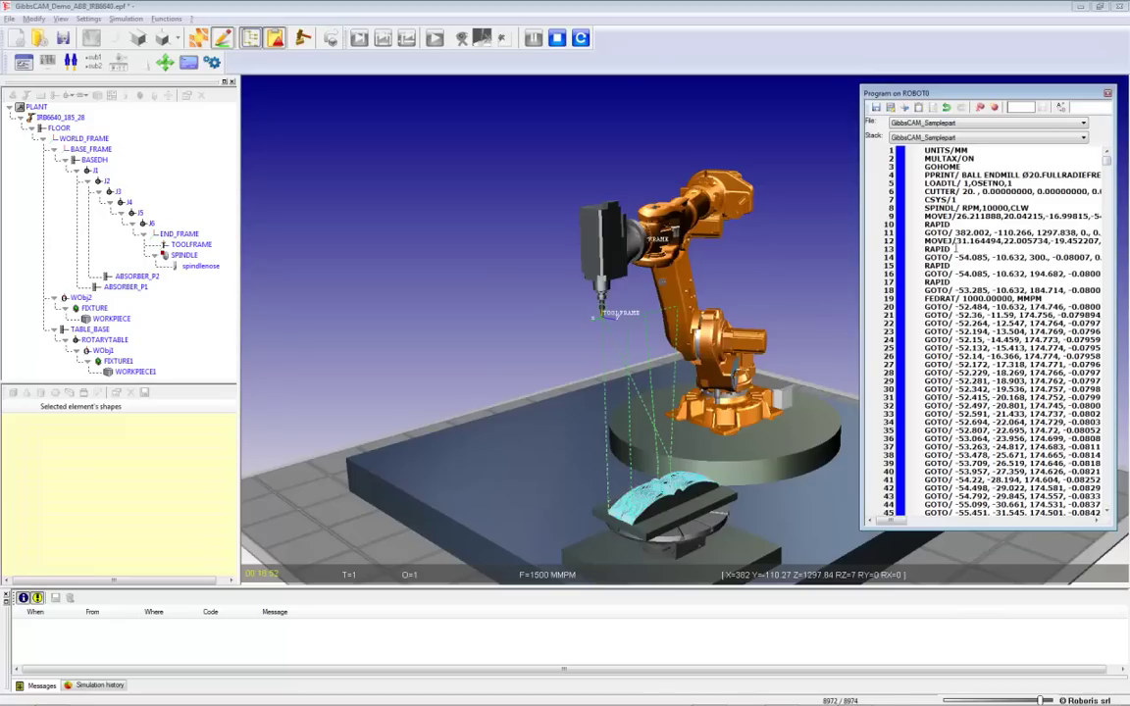
Turn the ROTARYTABLE external axis to a new angle at line 14
{"action": "left_click", "coordinate": [956, 258]}
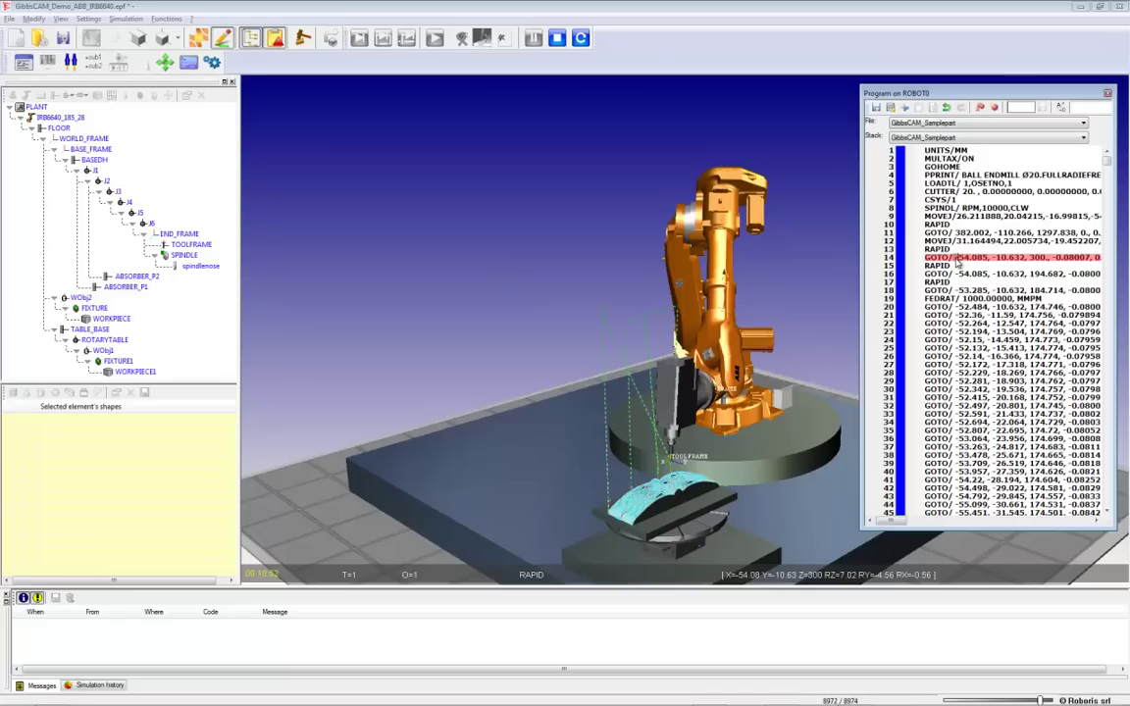
{"action": "right_click", "coordinate": [956, 262]}
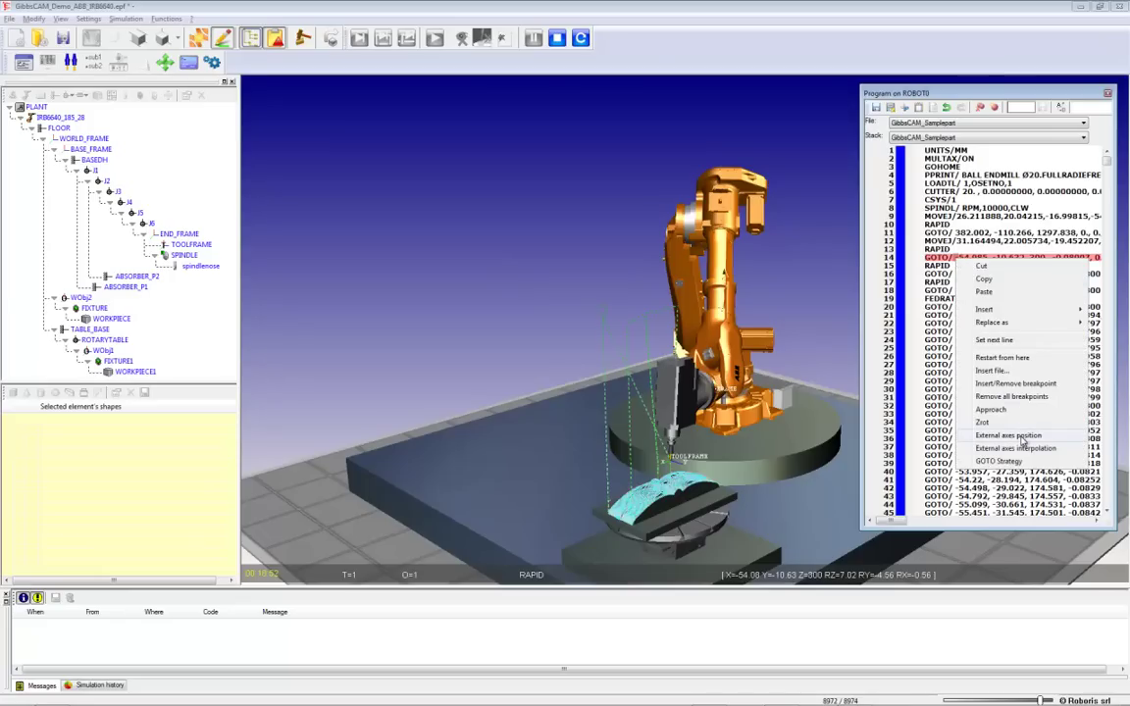
{"action": "left_click", "coordinate": [1010, 435]}
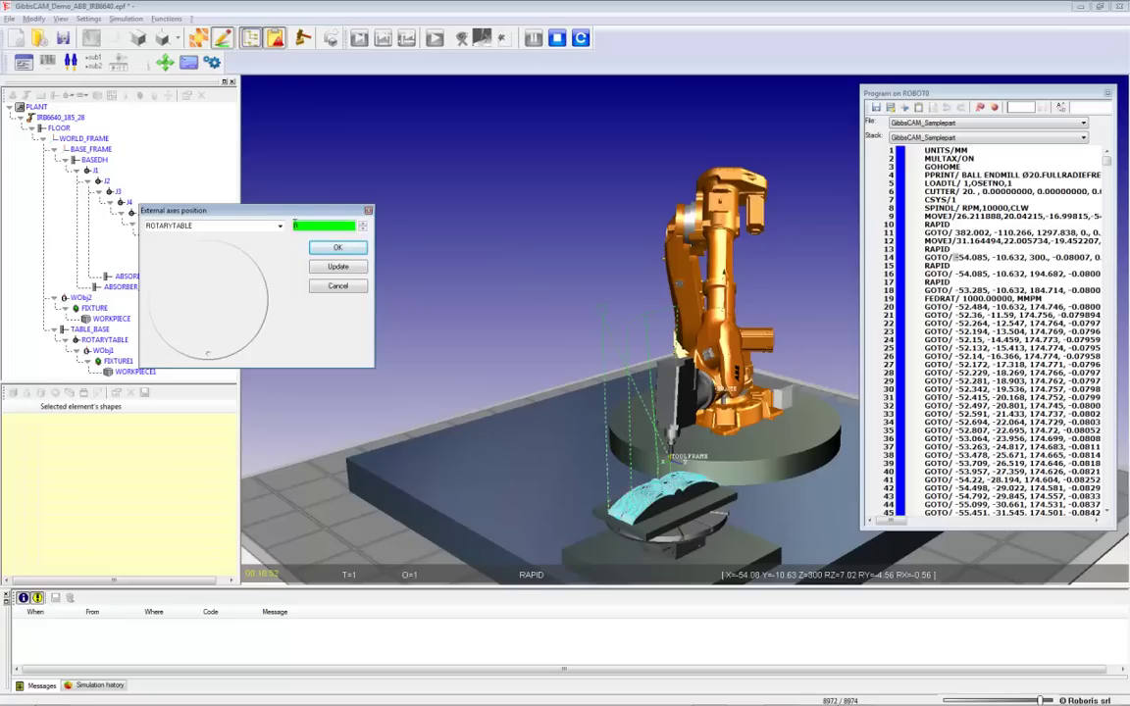
{"action": "mouse_move", "coordinate": [209, 358]}
{"action": "left_mouse_down"}
{"action": "mouse_move", "coordinate": [176, 305]}
{"action": "mouse_move", "coordinate": [186, 286]}
{"action": "mouse_move", "coordinate": [191, 304]}
{"action": "left_mouse_up"}
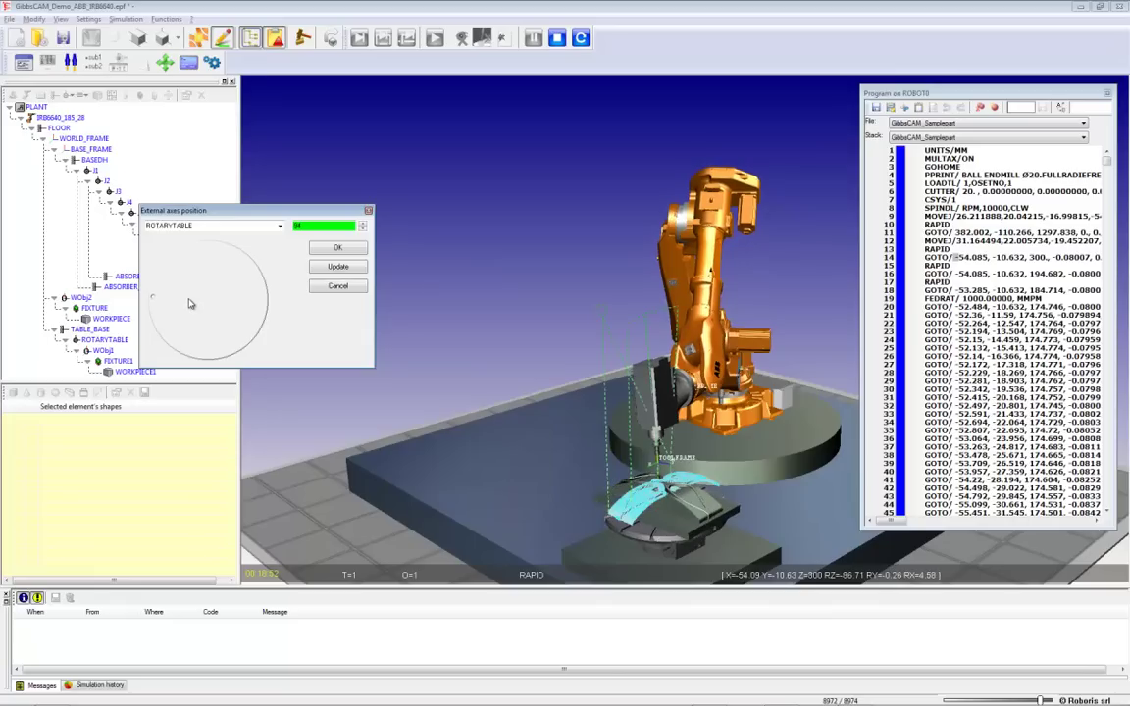
{"action": "left_click", "coordinate": [339, 267]}
{"action": "left_click", "coordinate": [338, 249]}
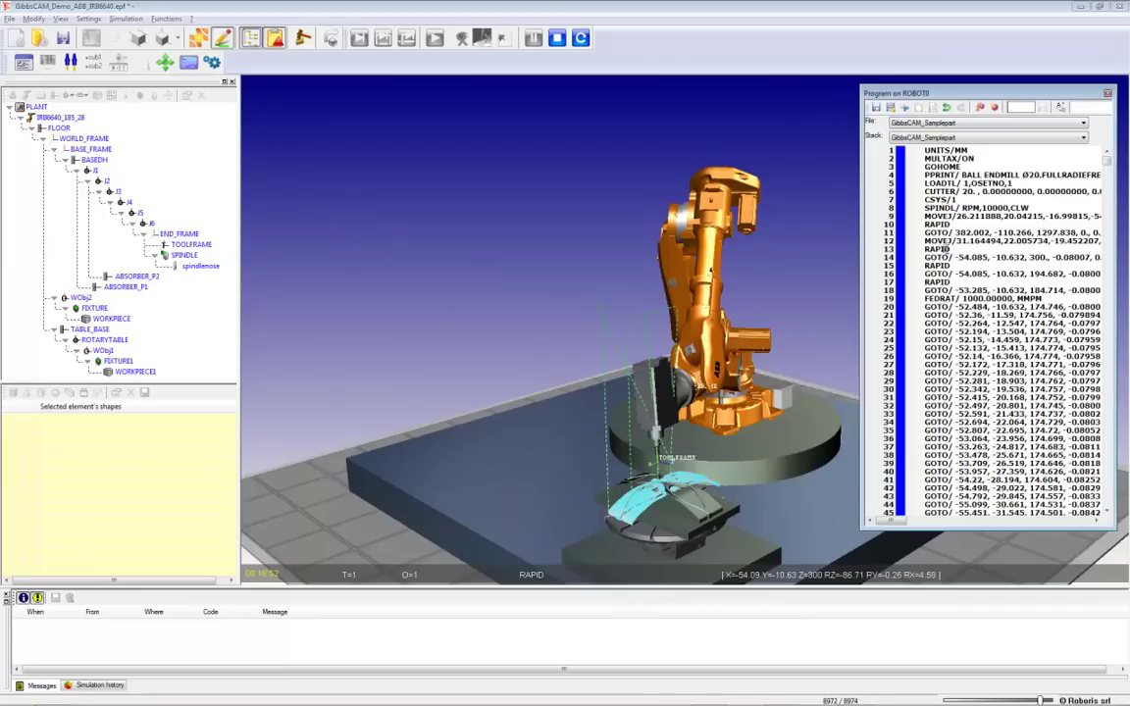
Insert a MOVEJ joint move at line 13, then simulate and pause at step 2697
{"action": "right_click", "coordinate": [946, 251]}
{"action": "mouse_move", "coordinate": [999, 302]}
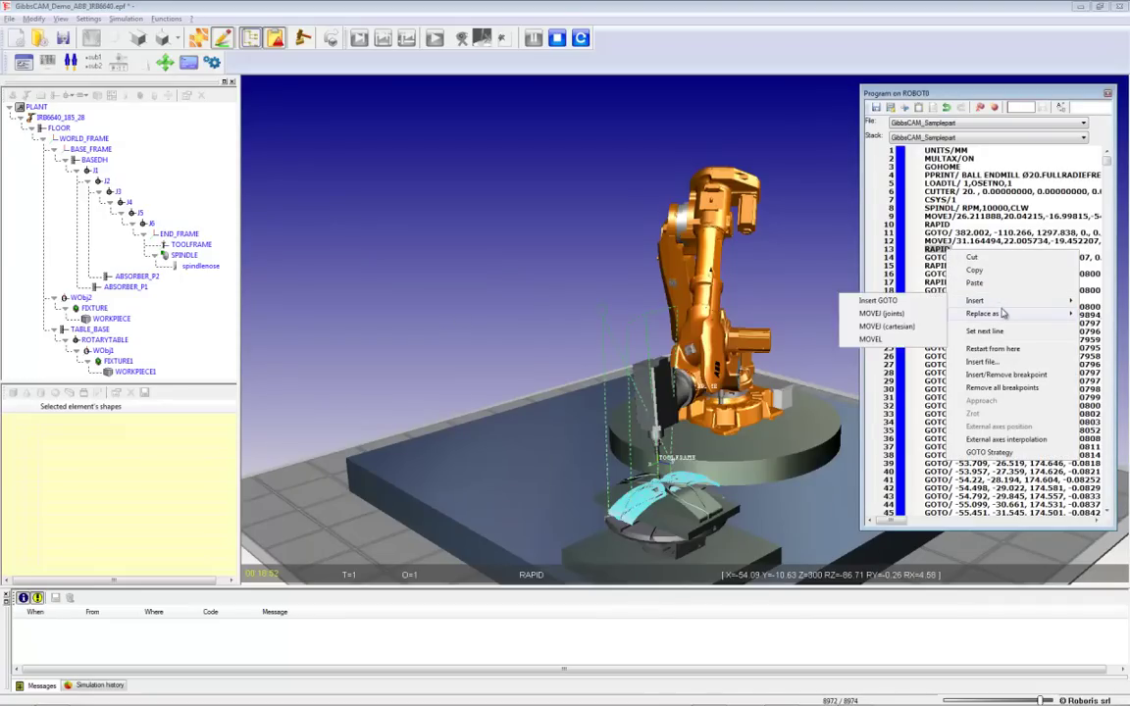
{"action": "left_click", "coordinate": [905, 316]}
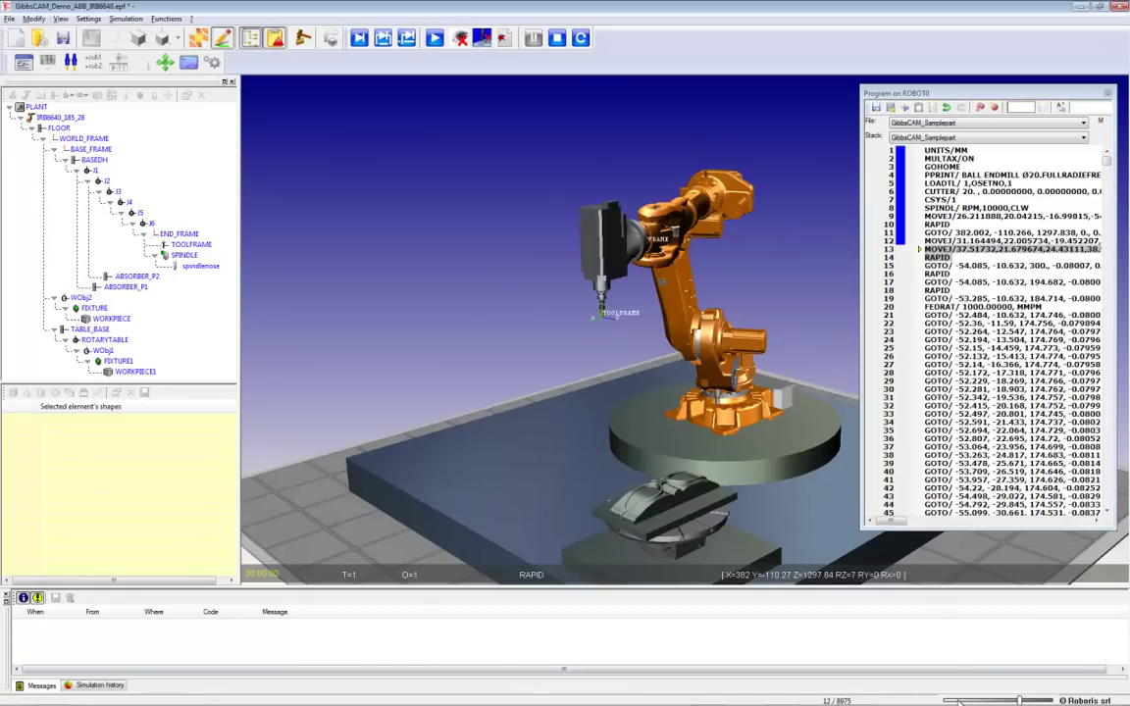
{"action": "left_click", "coordinate": [437, 40]}
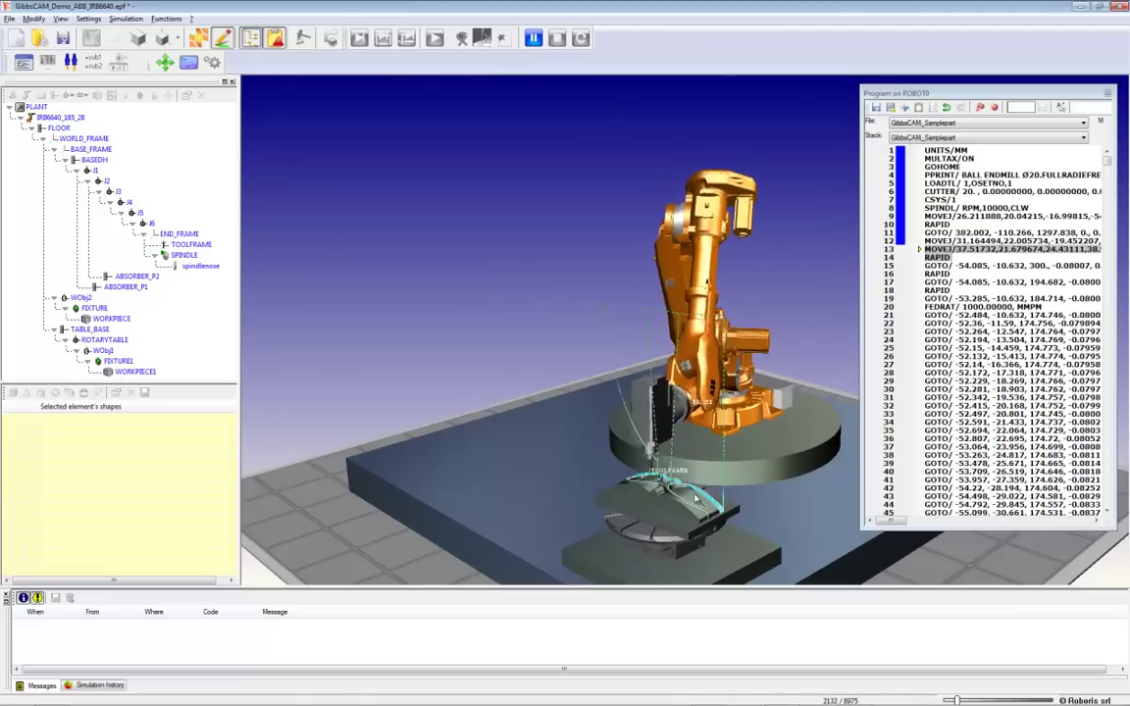
{"action": "left_click", "coordinate": [533, 38]}
Reset without updating files, then set OPTIMIZE ROTARY AXIS / MIN ORI interpolation at line 10
{"action": "left_click", "coordinate": [581, 38]}
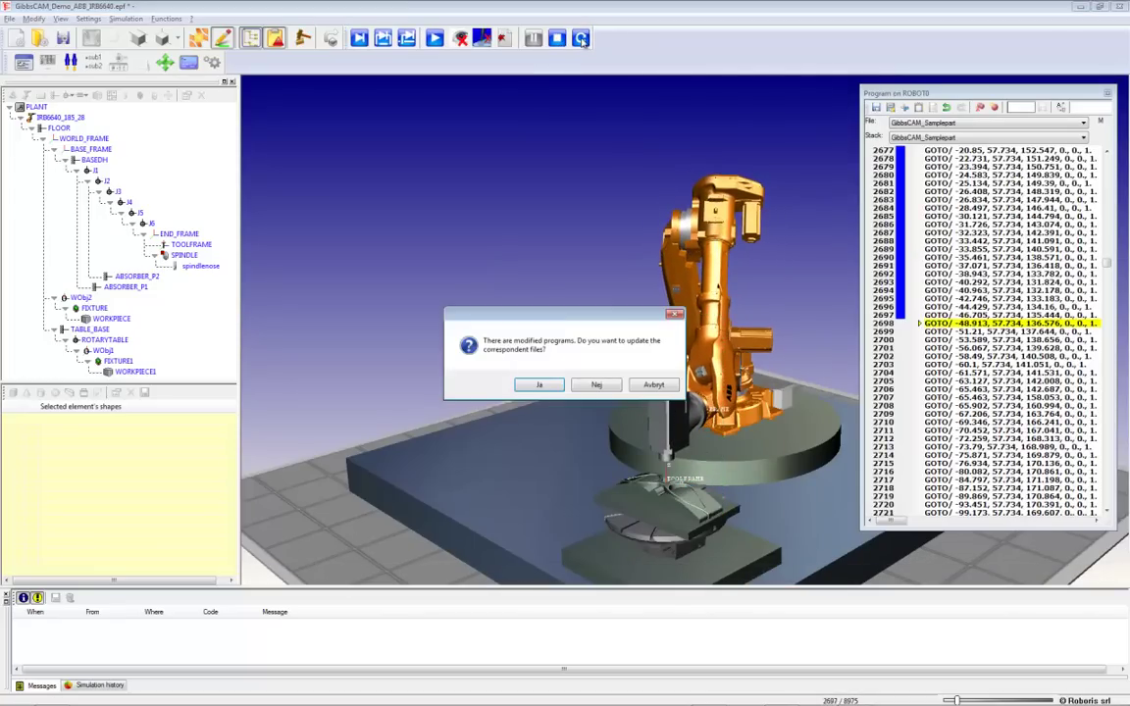
{"action": "left_click", "coordinate": [598, 385]}
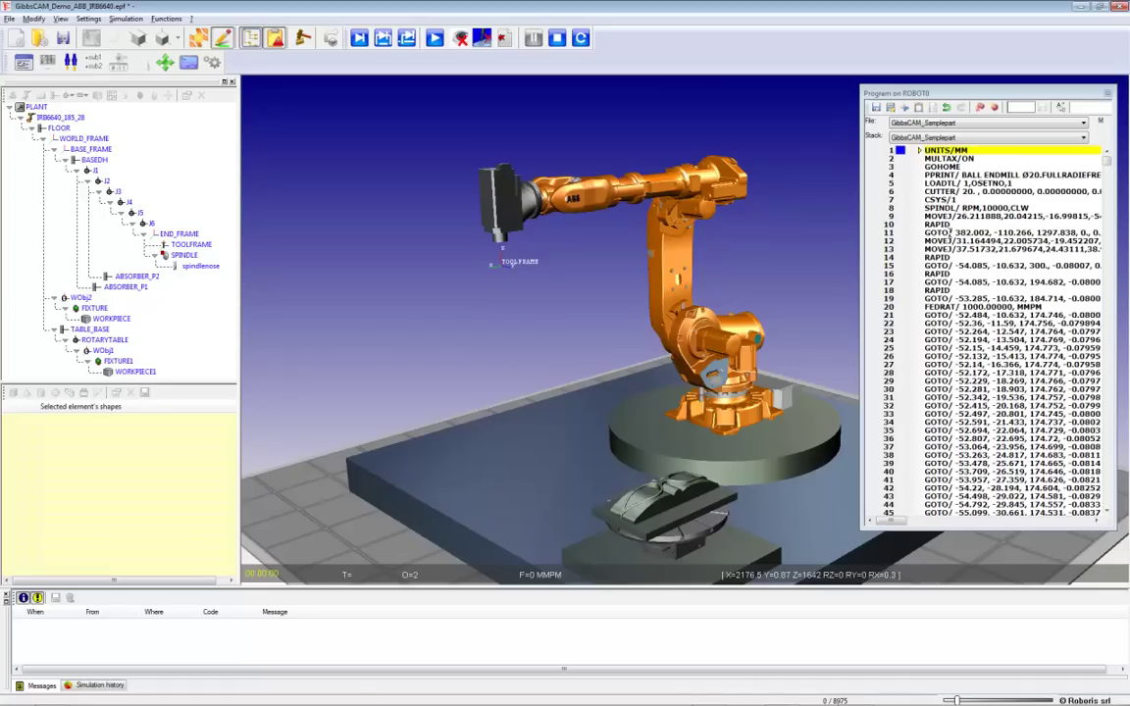
{"action": "right_click", "coordinate": [961, 226]}
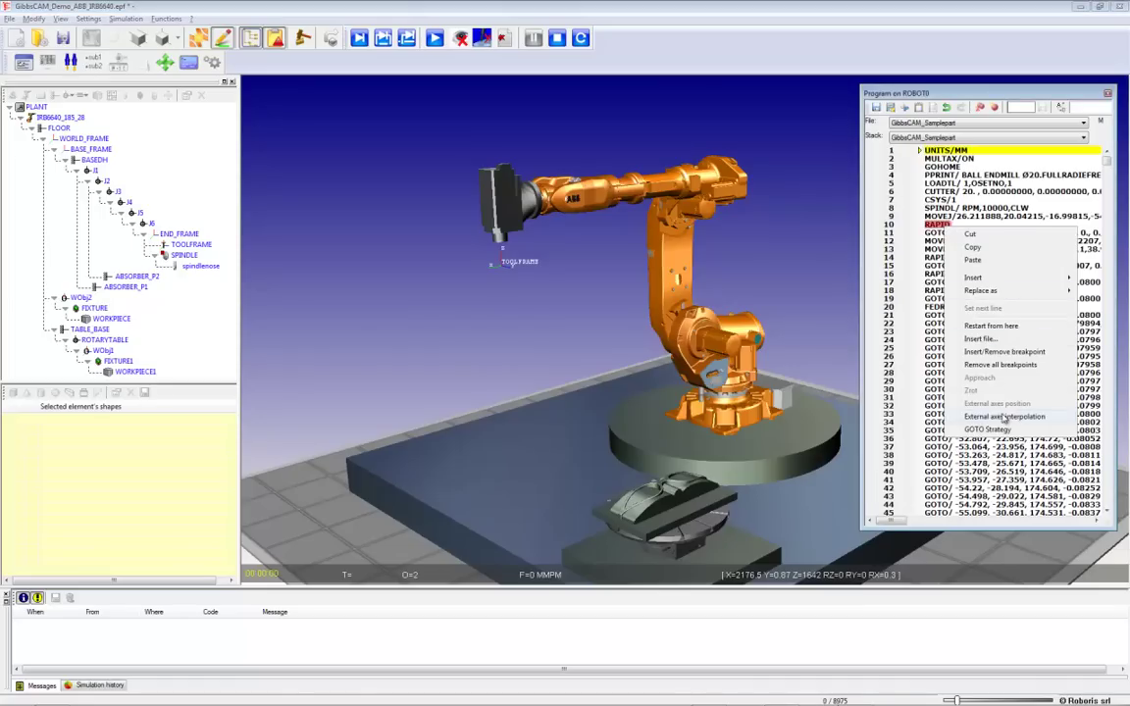
{"action": "left_click", "coordinate": [1004, 416]}
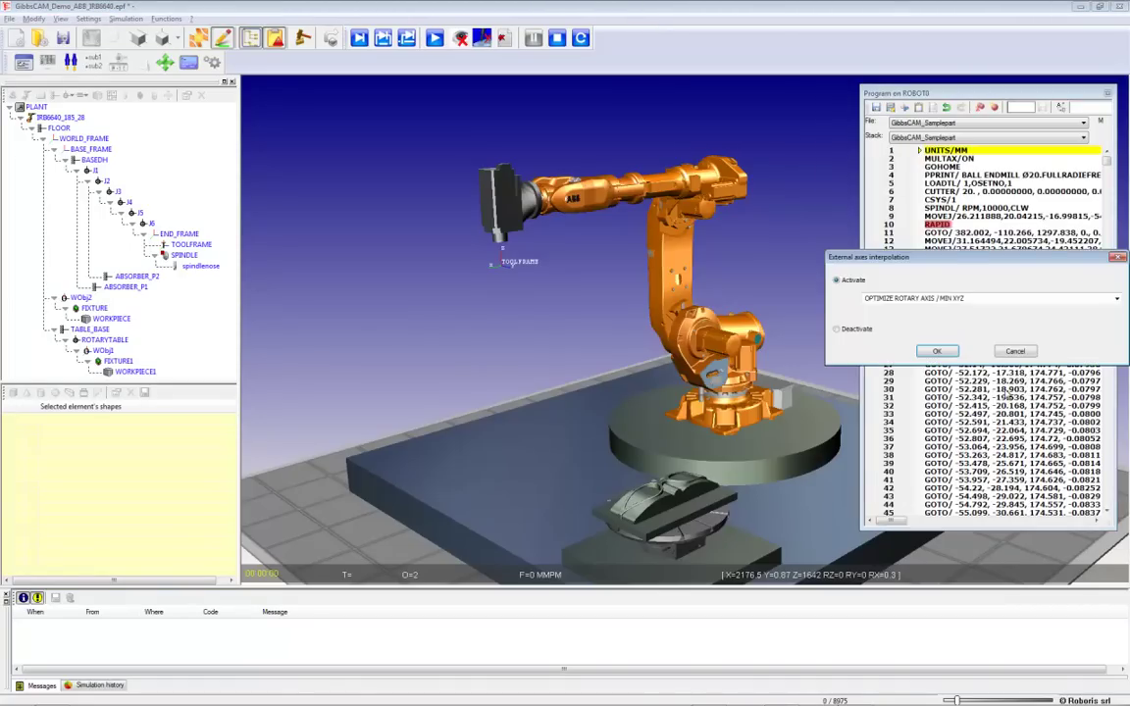
{"action": "left_click_drag", "start_coordinate": [892, 263], "coordinate": [293, 262]}
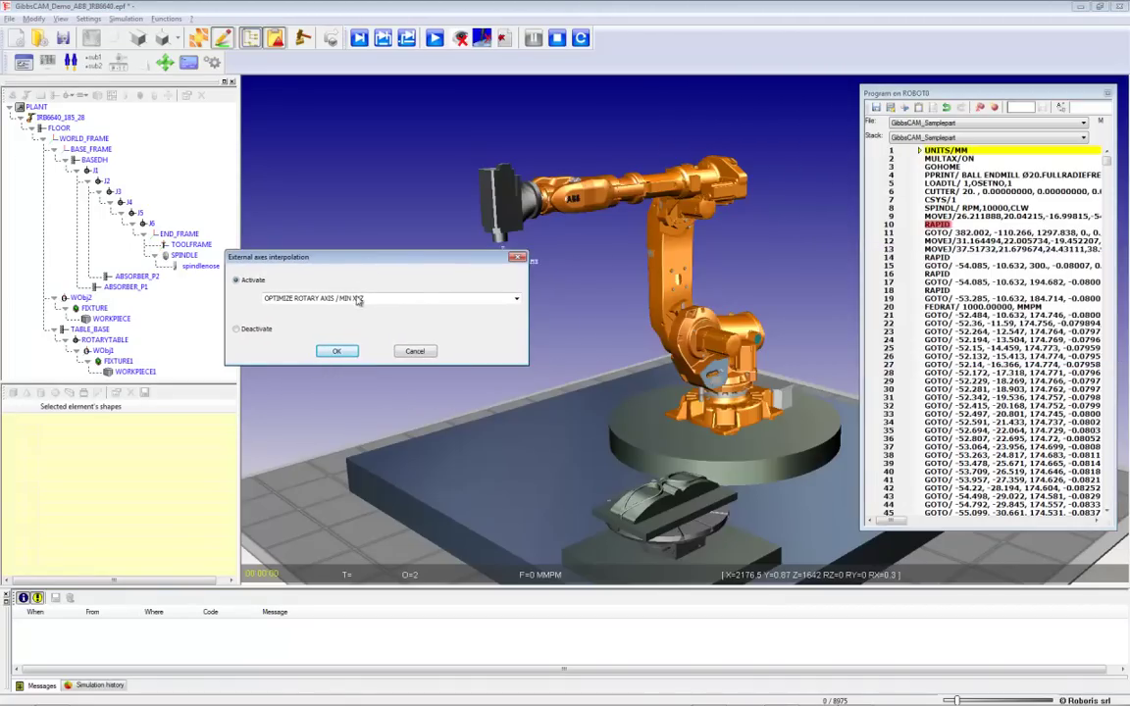
{"action": "left_click", "coordinate": [517, 303]}
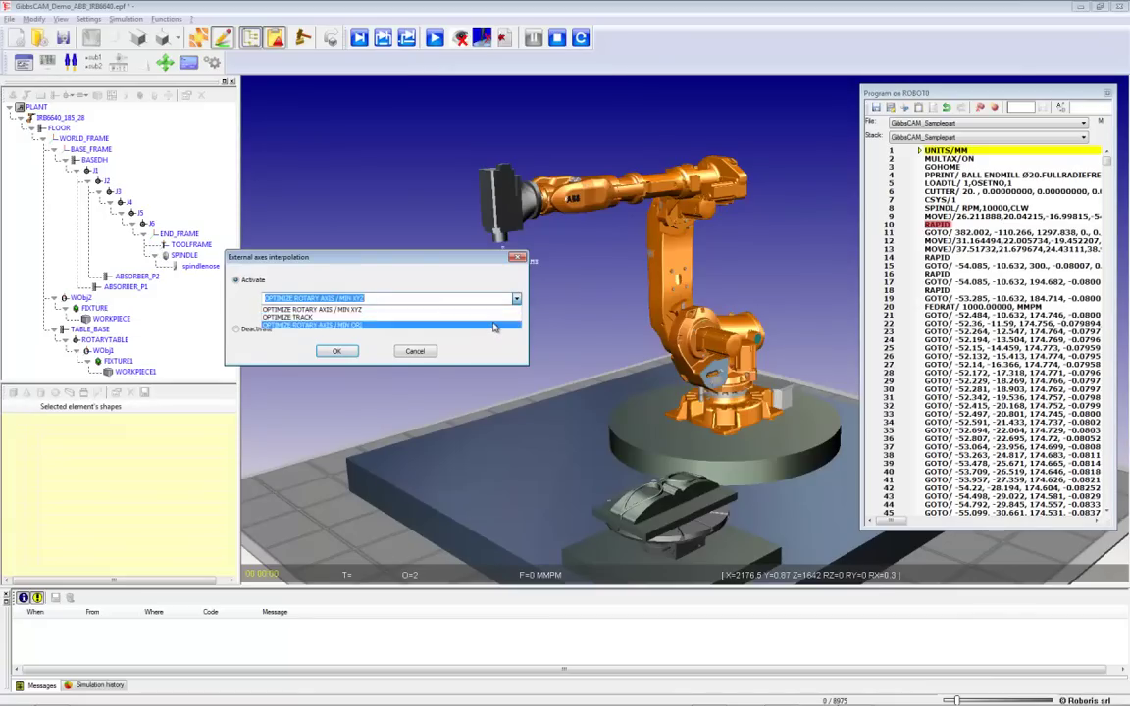
{"action": "left_click", "coordinate": [323, 320]}
{"action": "left_click", "coordinate": [337, 351]}
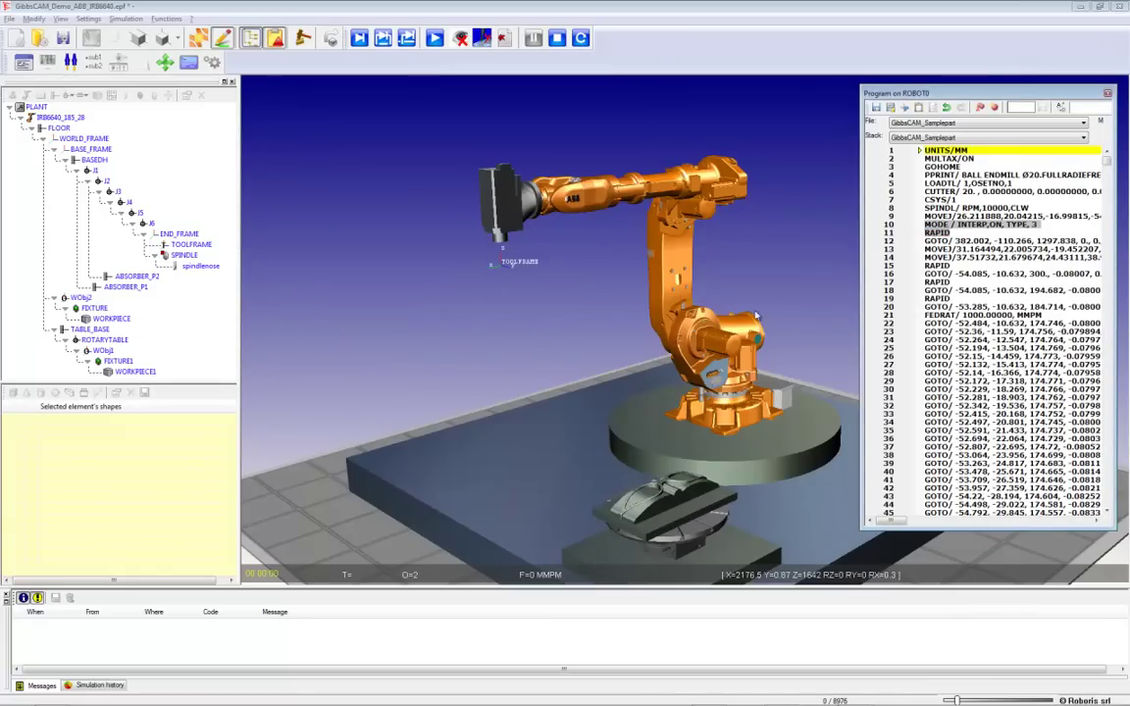
Move the MODE / INTERP line down to line 11 and reset the simulation
{"action": "right_click", "coordinate": [915, 262]}
{"action": "left_click", "coordinate": [936, 402]}
{"action": "left_click", "coordinate": [936, 350]}
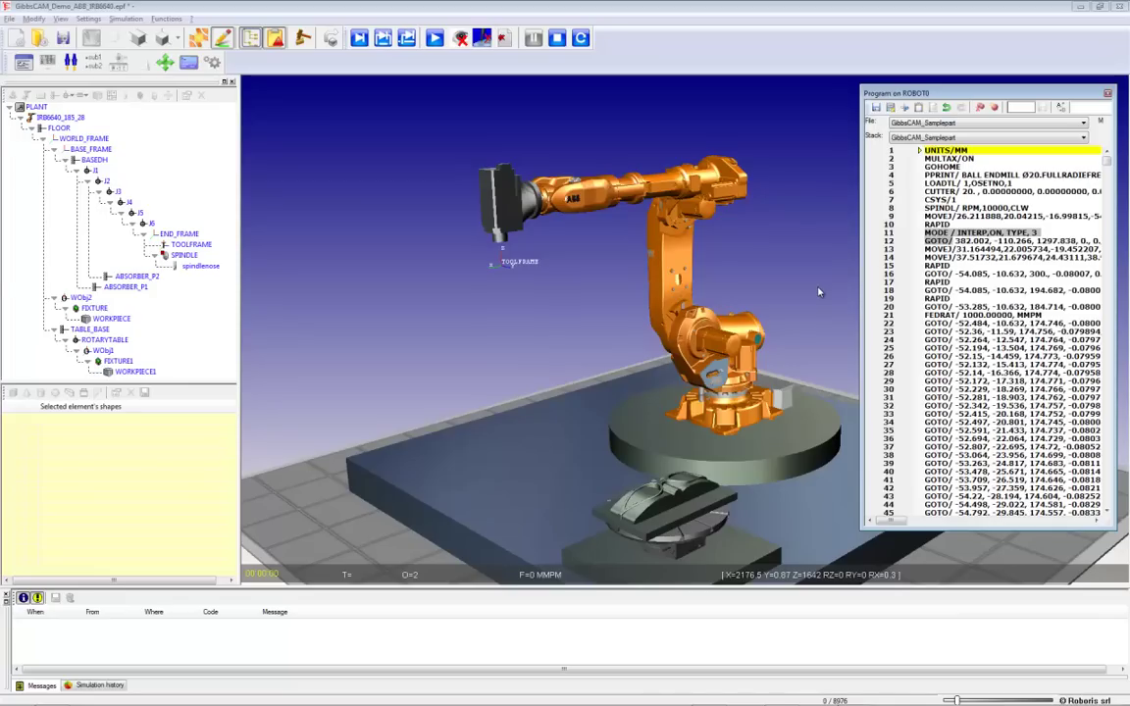
{"action": "left_click", "coordinate": [581, 38]}
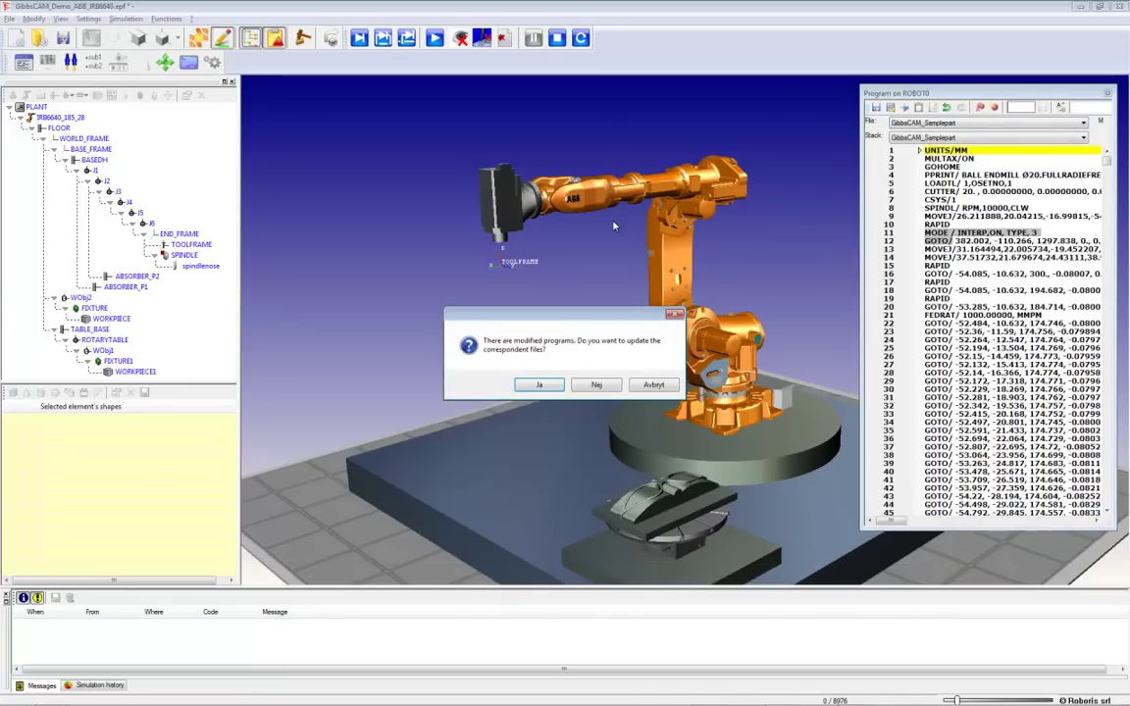
Update the program files and simulate the full program with the new interpolation
{"action": "left_click", "coordinate": [540, 385]}
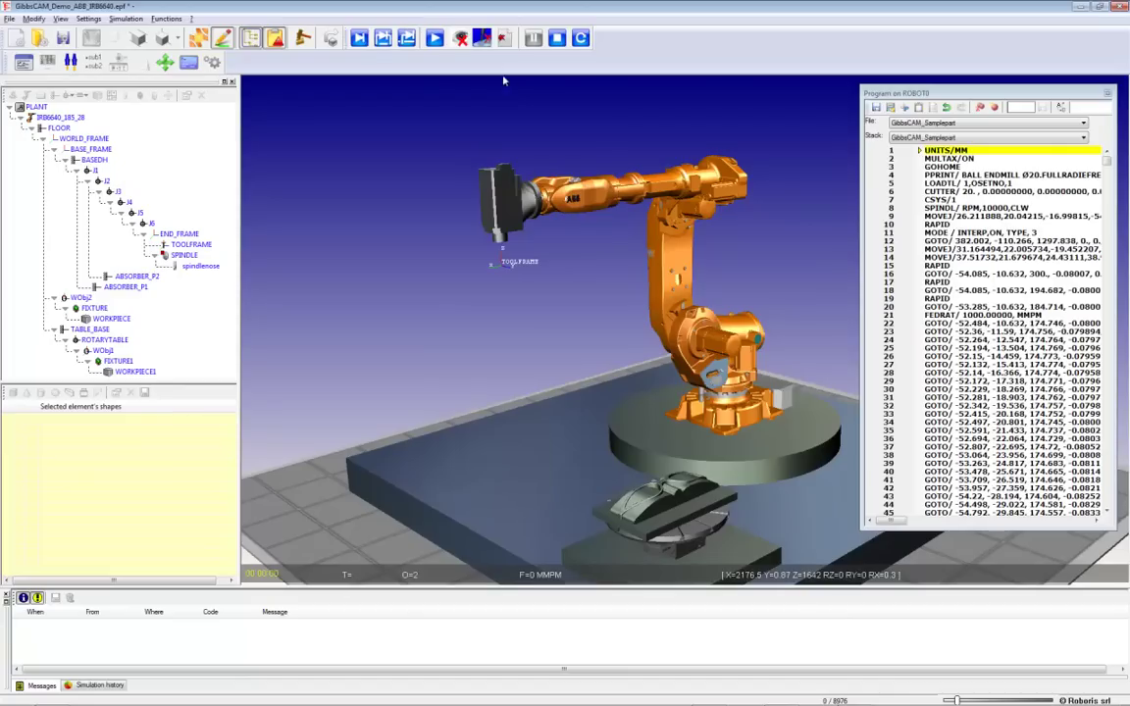
{"action": "left_click", "coordinate": [435, 38]}
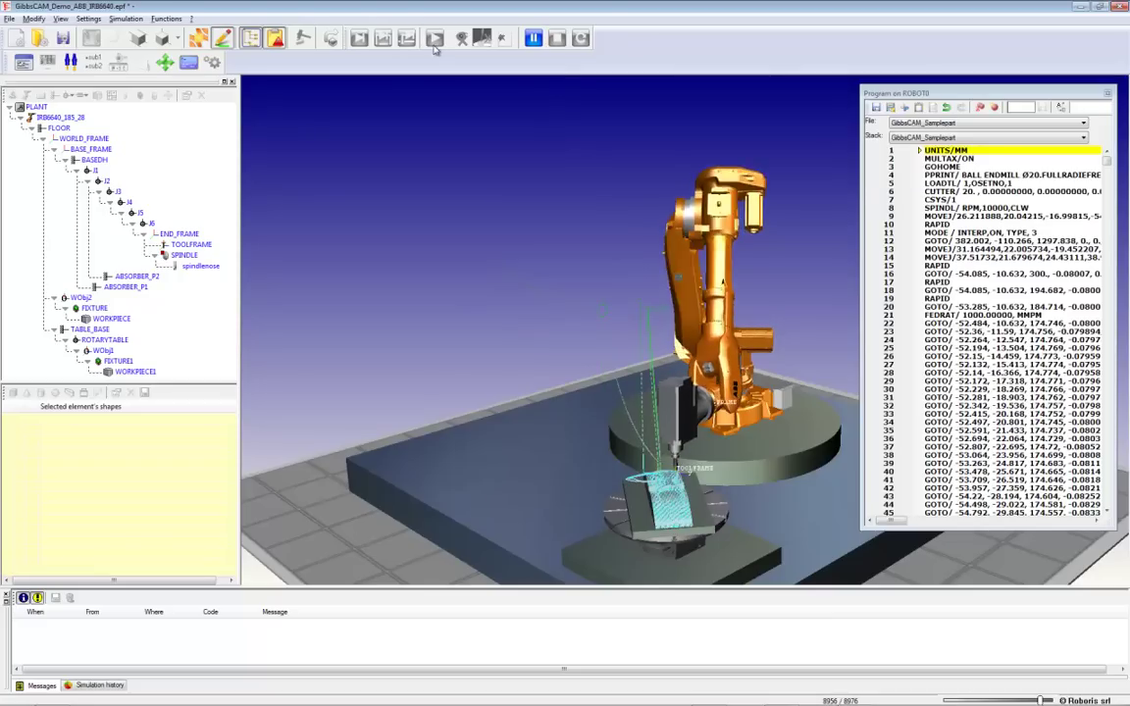
{"action": "left_click", "coordinate": [604, 389]}
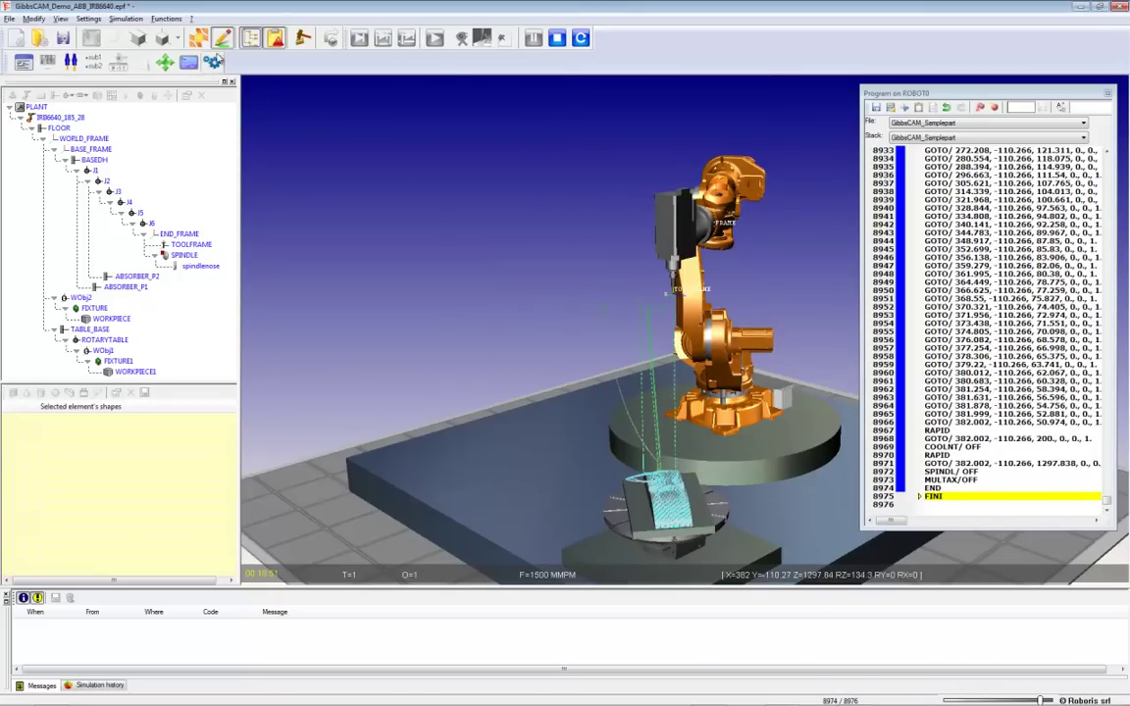
Save the postprocessor output over Robotcode.prg and minimize the window
{"action": "left_click", "coordinate": [212, 65]}
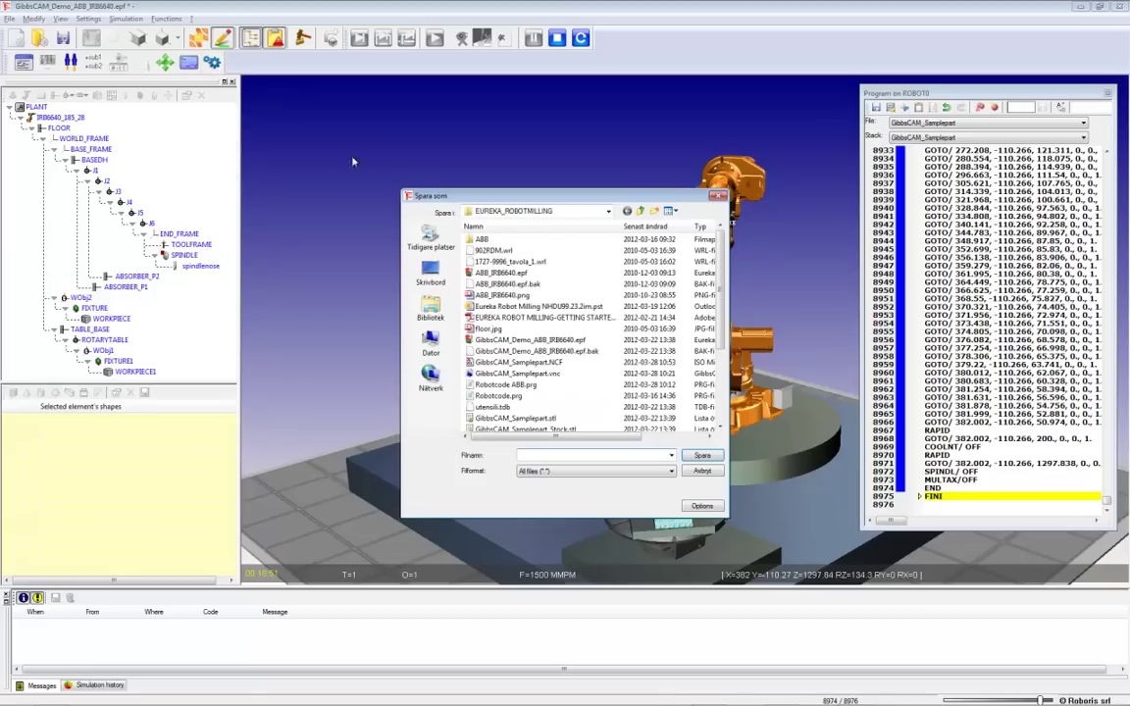
{"action": "double_click", "coordinate": [500, 396]}
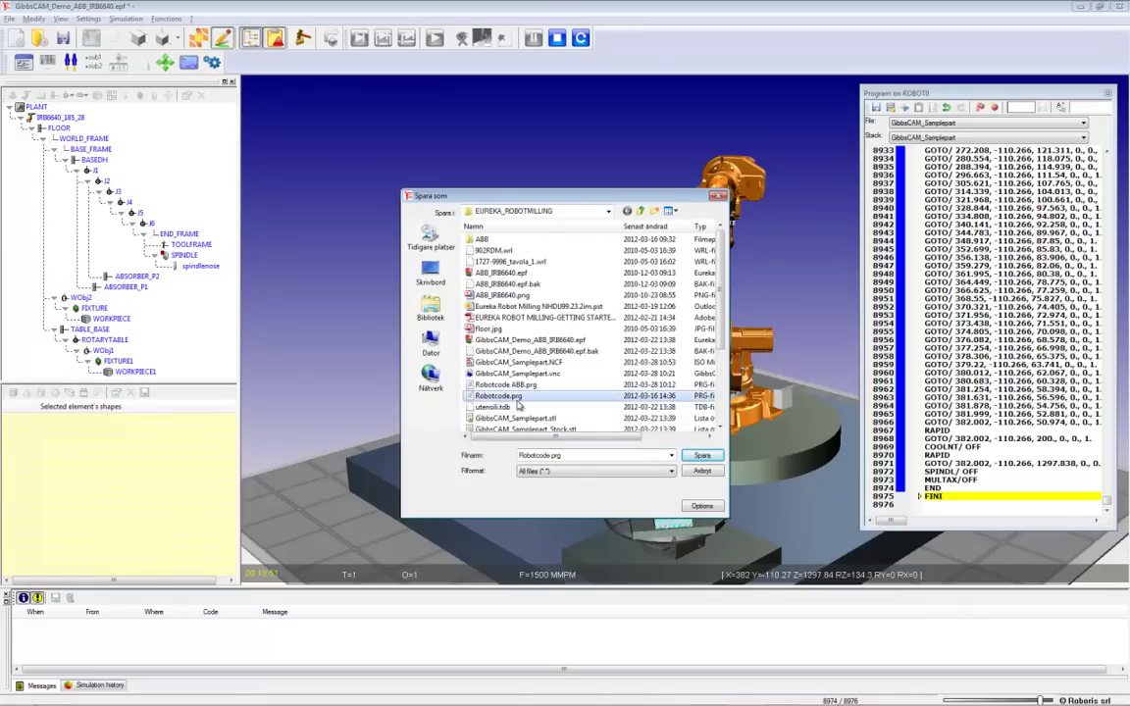
{"action": "left_click", "coordinate": [599, 361]}
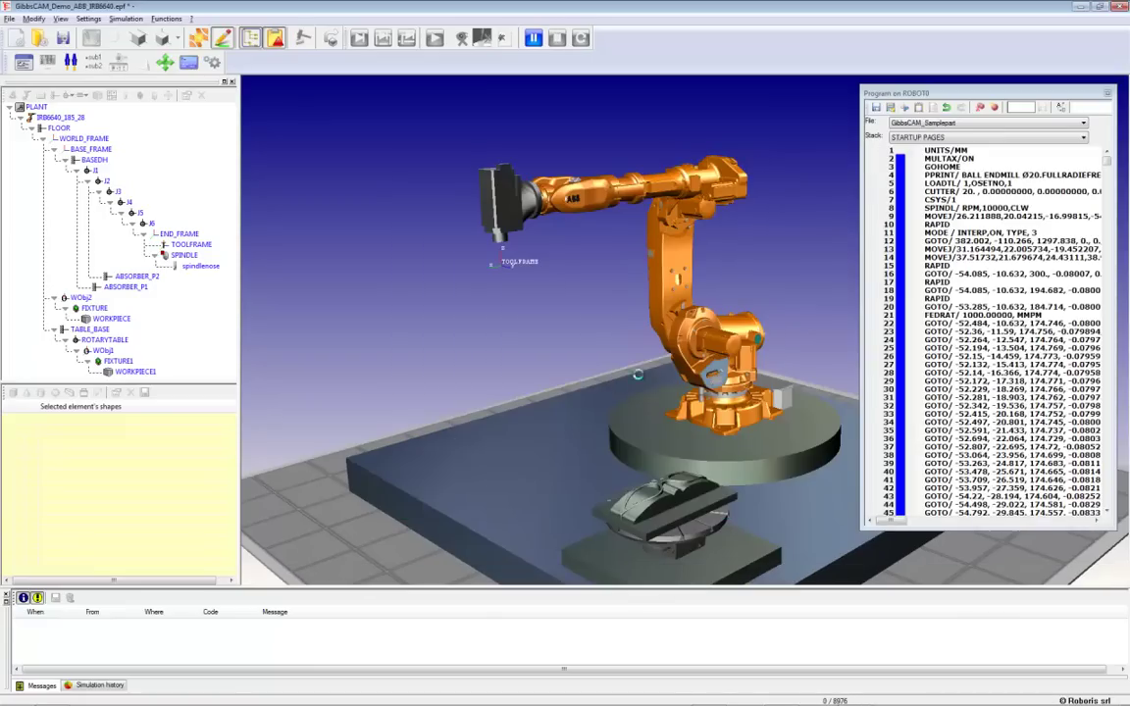
{"action": "left_click", "coordinate": [1081, 8]}
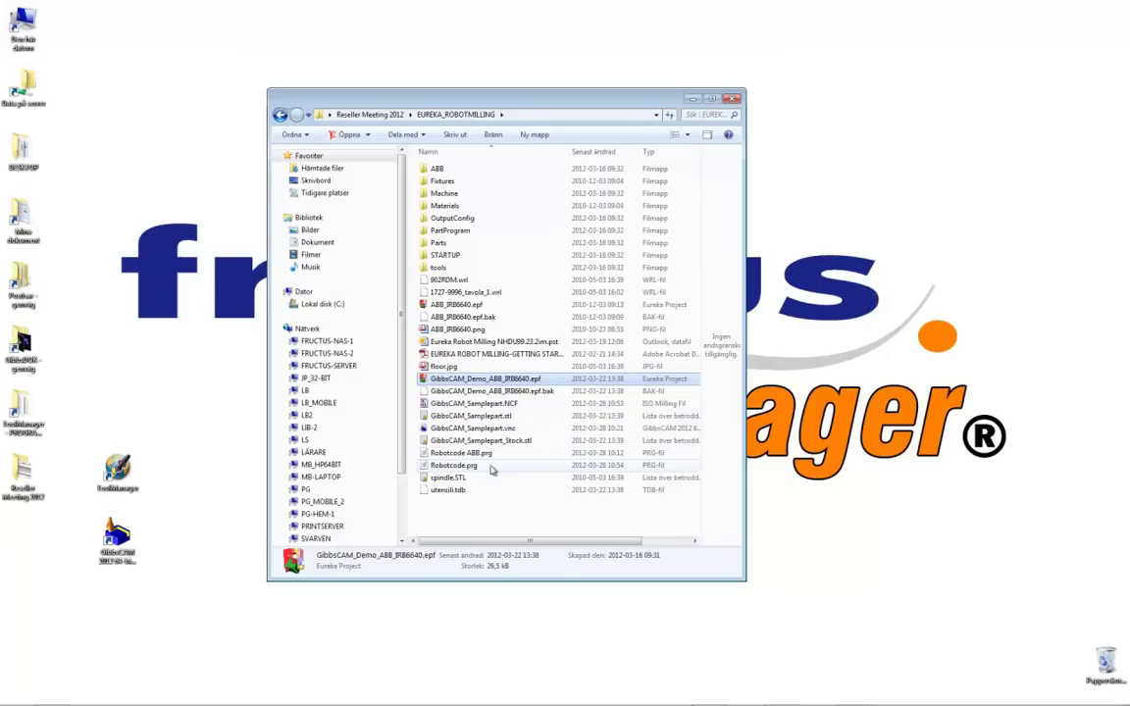
Open Robotcode.prg in Notepad, widened and moved up-left so full robtarget lines show
{"action": "double_click", "coordinate": [473, 467]}
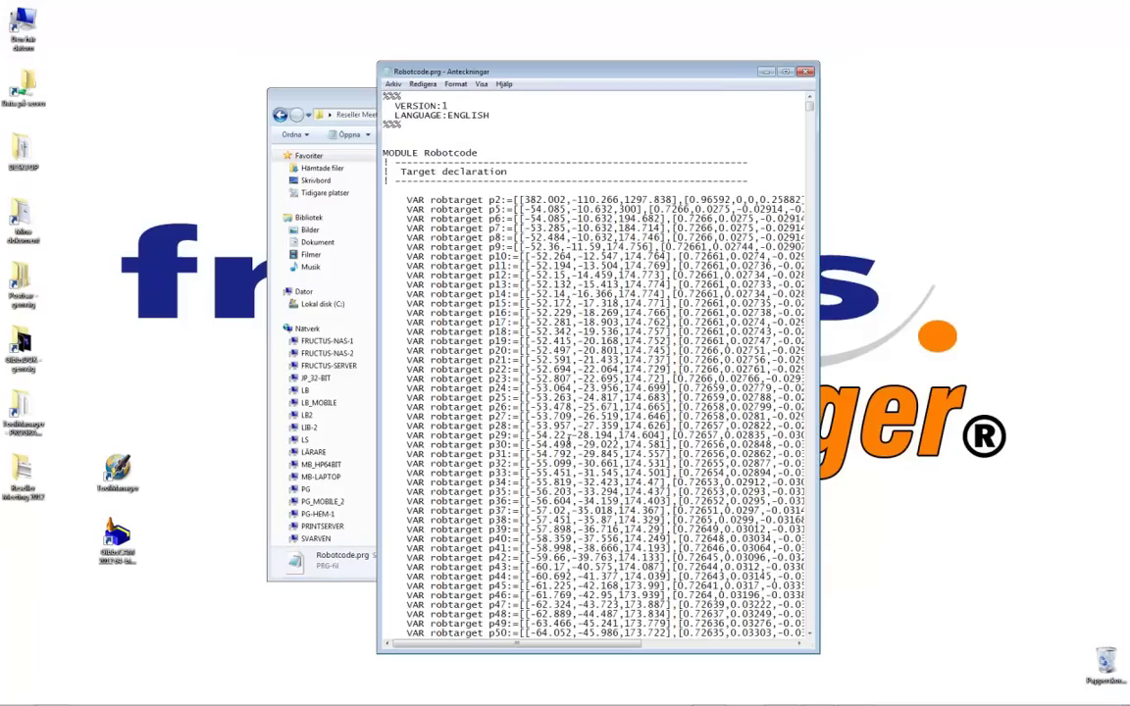
{"action": "left_click_drag", "start_coordinate": [820, 300], "coordinate": [1078, 305]}
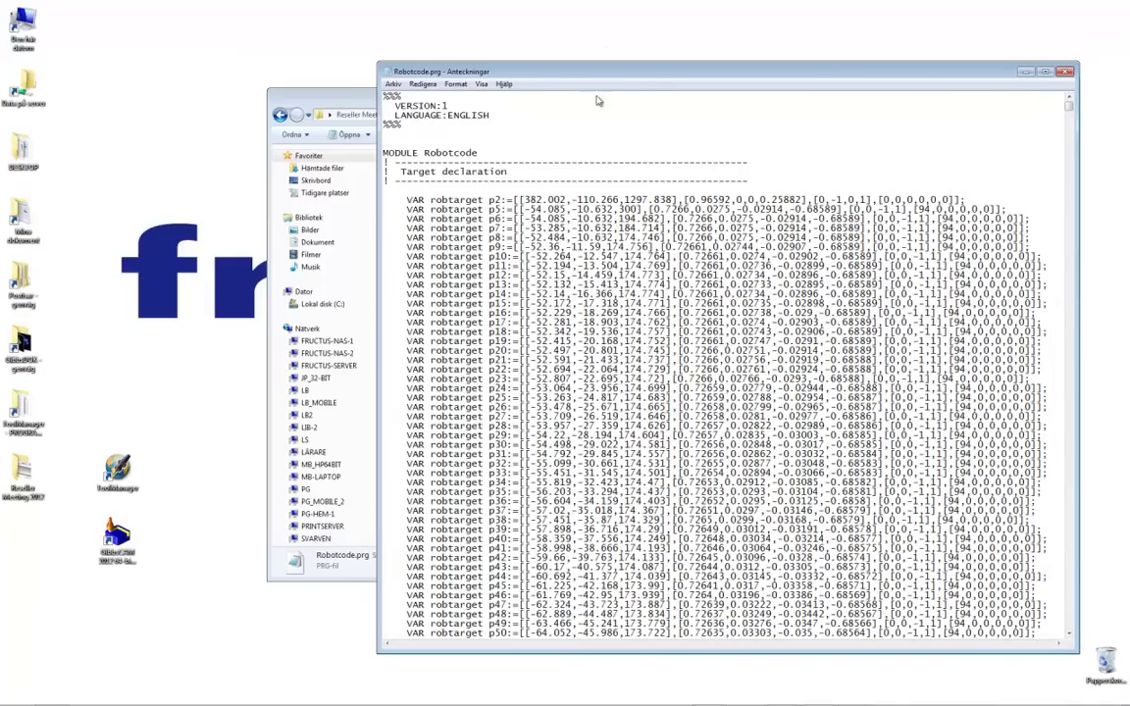
{"action": "left_click_drag", "start_coordinate": [648, 76], "coordinate": [586, 59]}
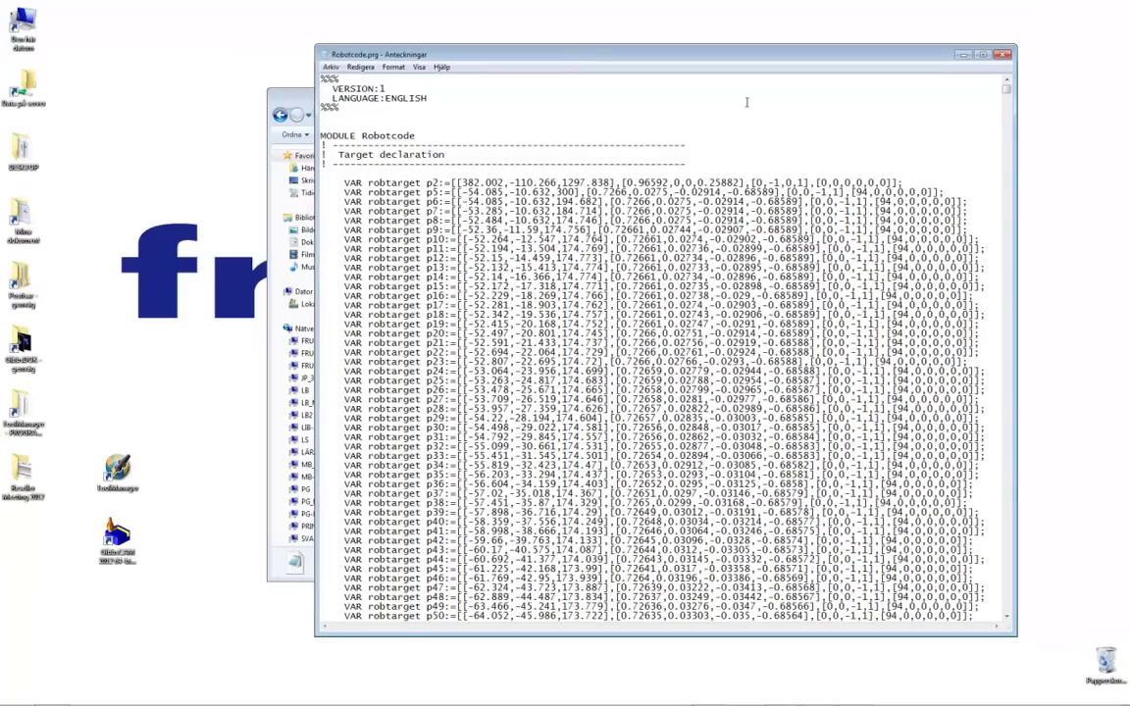